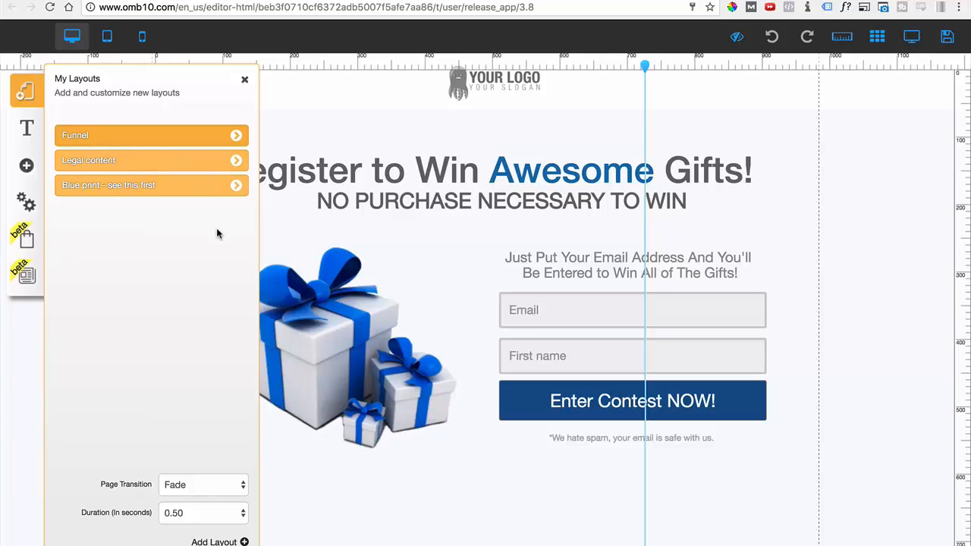
View the list of pages in the Funnel layout, close it, and hide the rulers around the canvas.
left_click(236, 135)
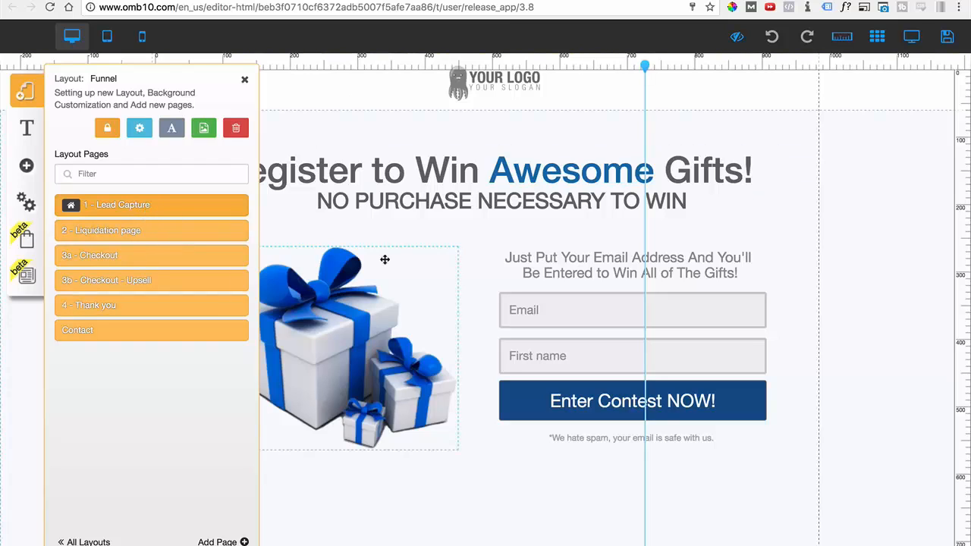
left_click(244, 80)
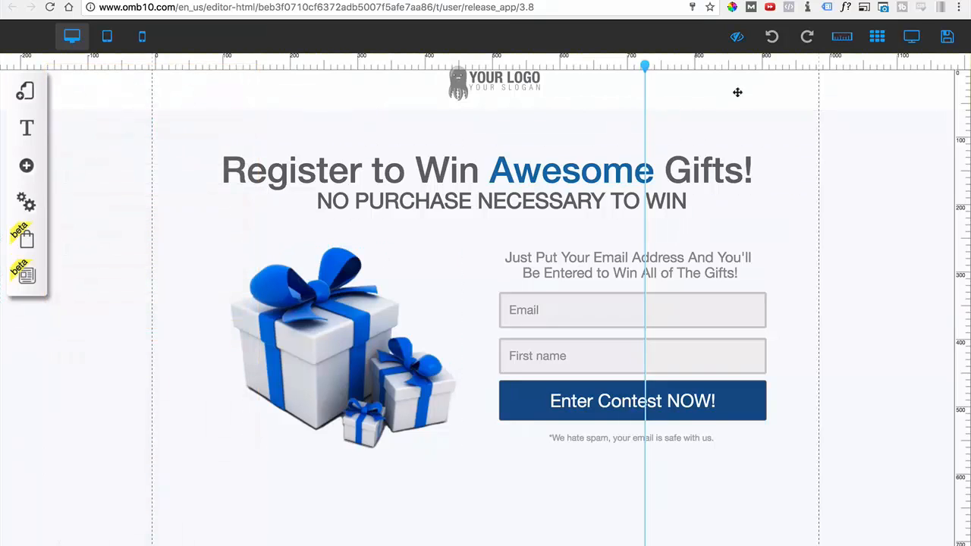
left_click(842, 38)
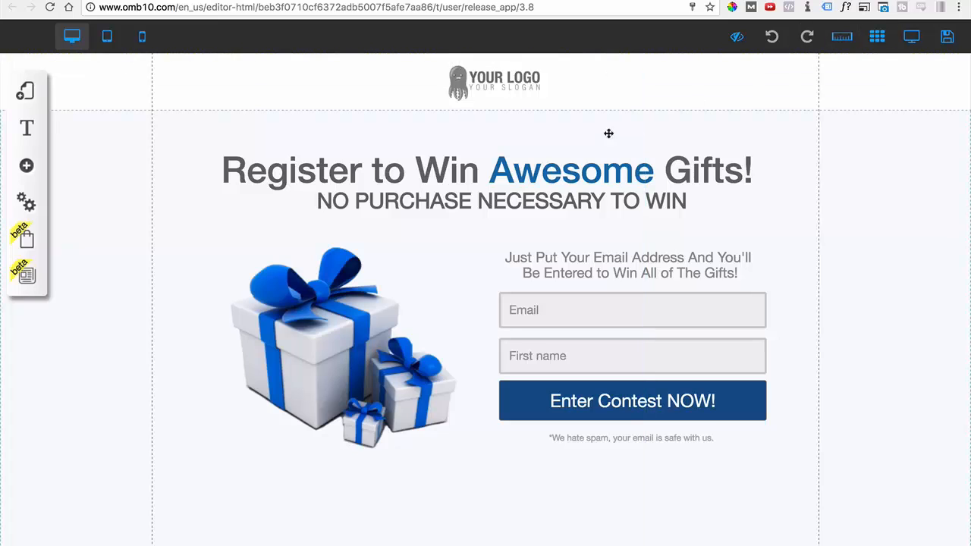
Open the "Register to Win Awesome Gifts!" headline for text editing and exit the editor.
left_click(470, 173)
left_click_drag(287, 175, 284, 173)
double_click(286, 175)
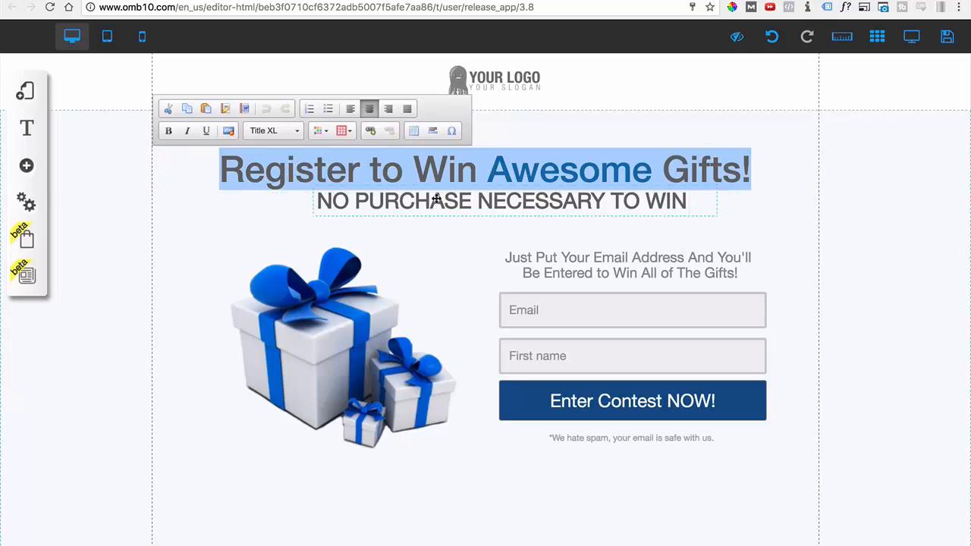
left_click(458, 222)
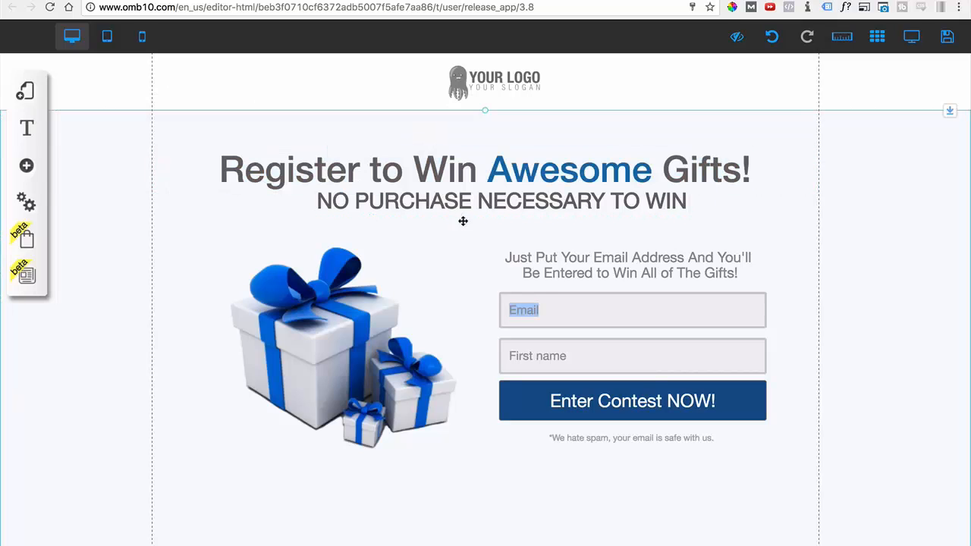
Examine the options available for the gift box image and close them.
left_click(346, 350)
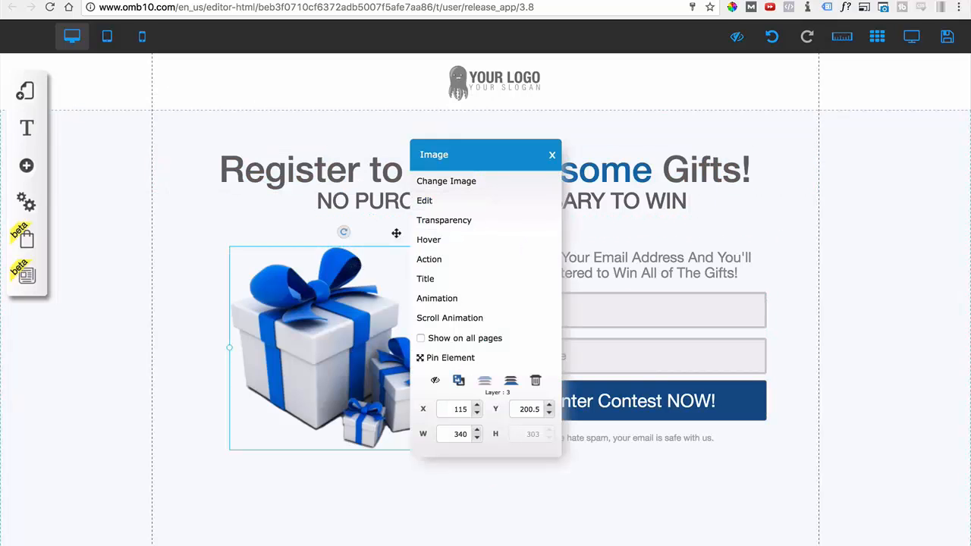
left_click(552, 154)
left_click(197, 321)
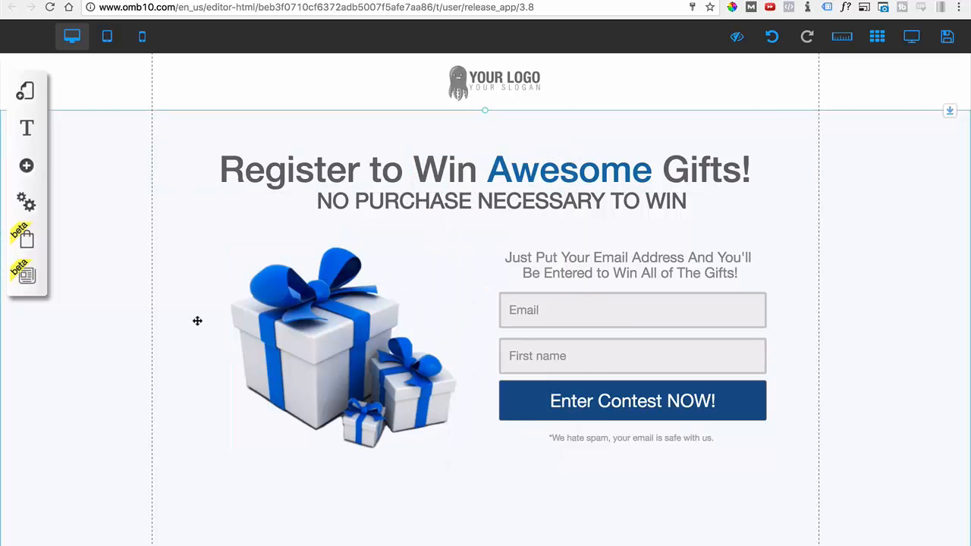
Check which email marketing services the lead capture form can be configured with.
left_click(573, 310)
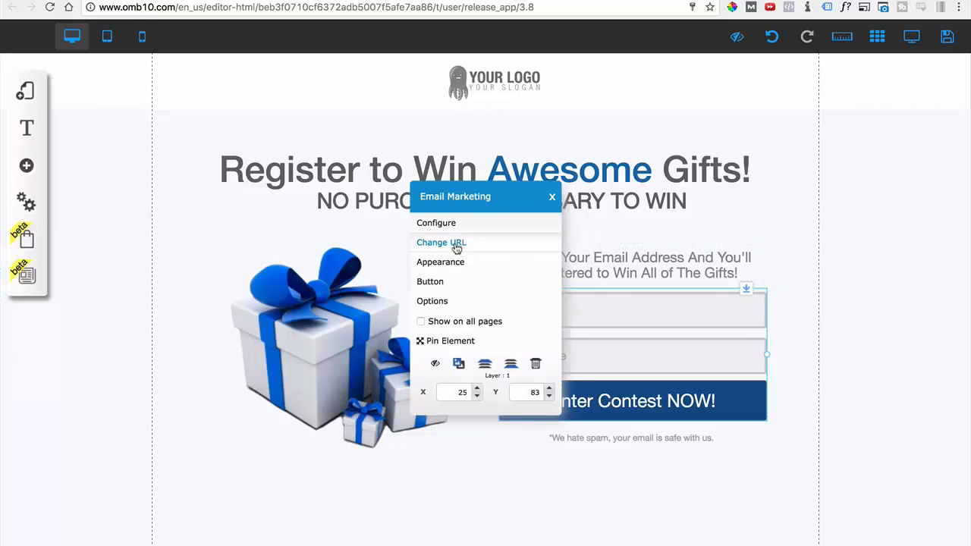
left_click(437, 224)
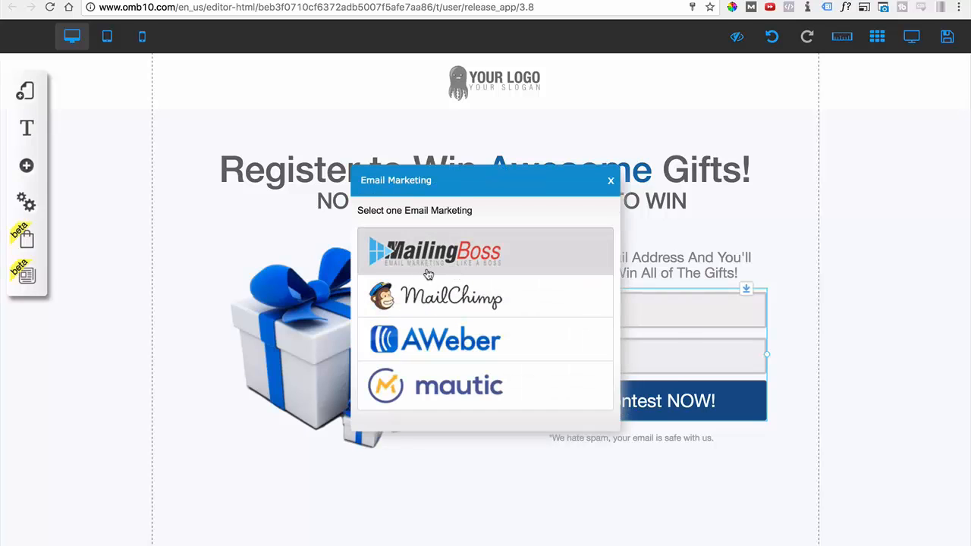
left_click(610, 182)
Move the box containing the email form and its text slightly to the right on the page.
left_click(559, 266)
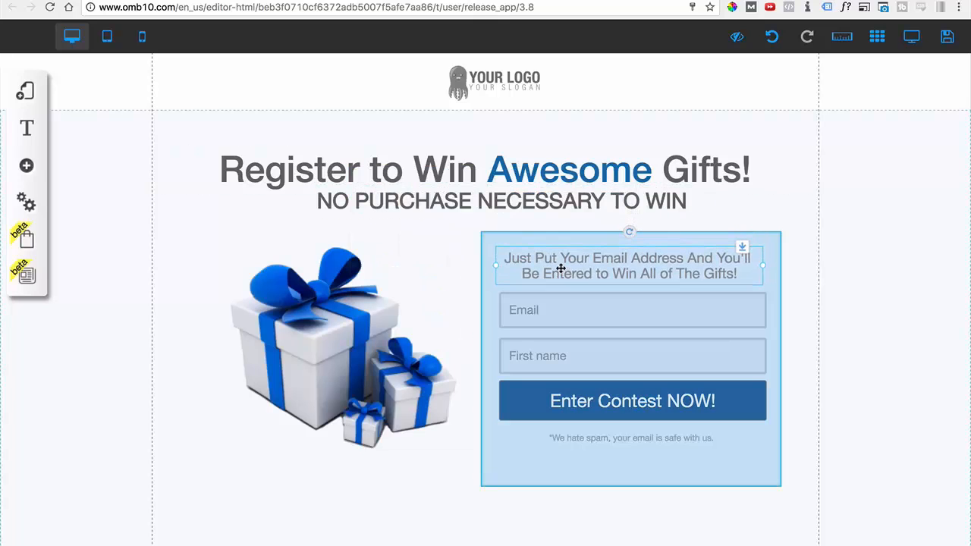
left_click_drag(536, 477, 576, 475)
Preview the appearance styles of the main section's background banner and look over the page down to the footer.
left_click(96, 382)
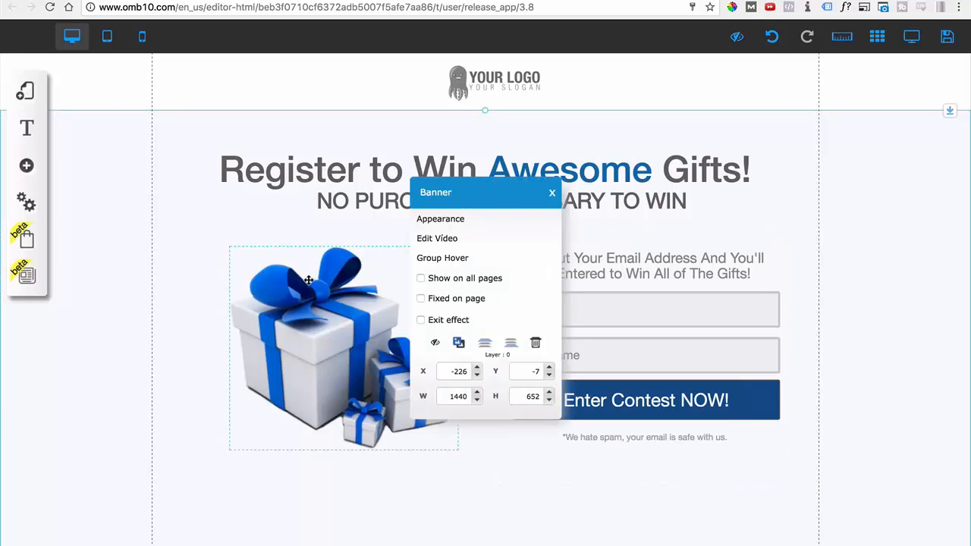
left_click(427, 221)
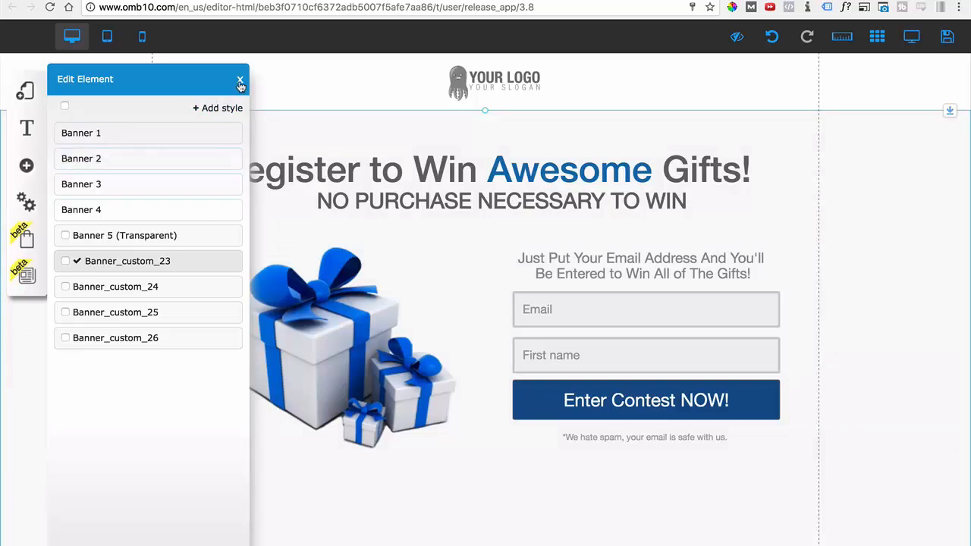
left_click(239, 80)
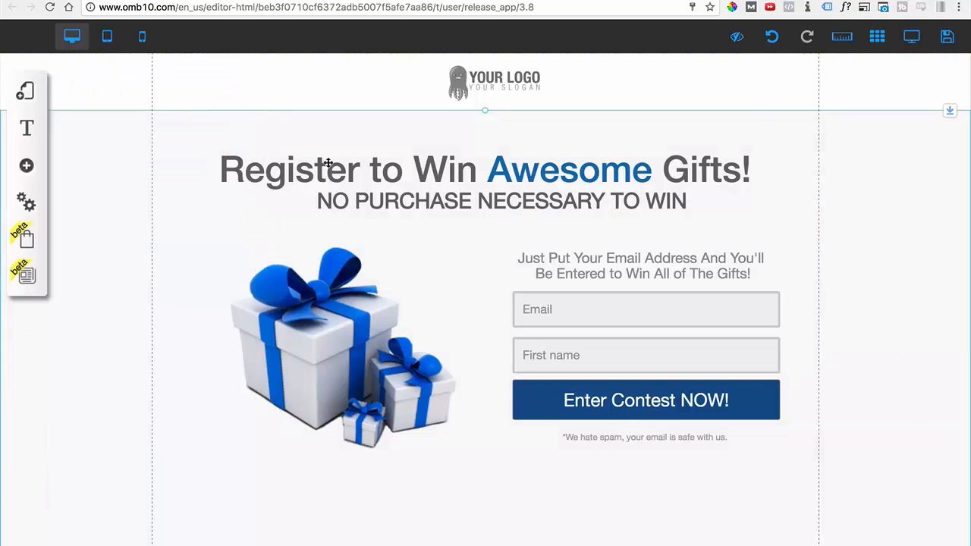
scroll(186, 409, "down", 3)
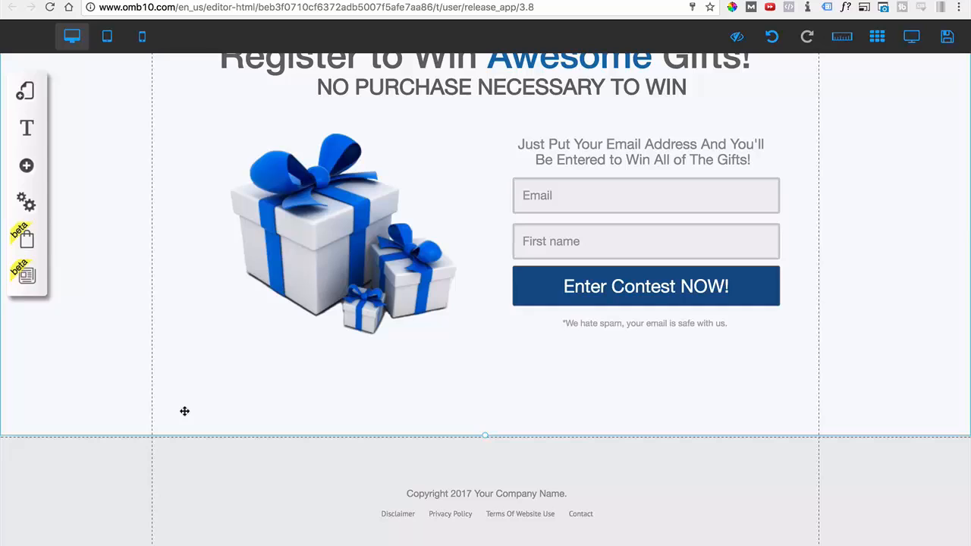
scroll(201, 353, "up", 3)
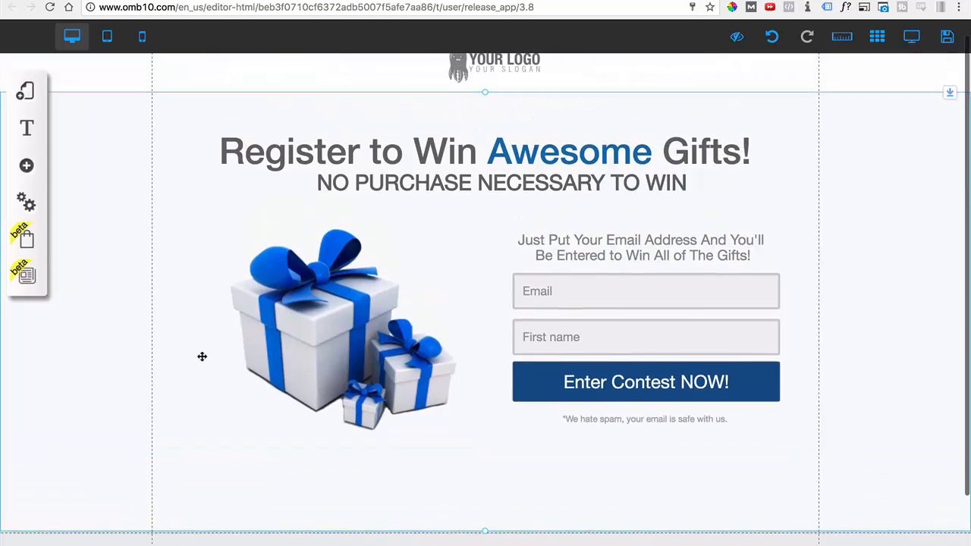
Open the "2 - Liquidation page" of the Funnel layout for editing and close the layout list.
left_click(21, 97)
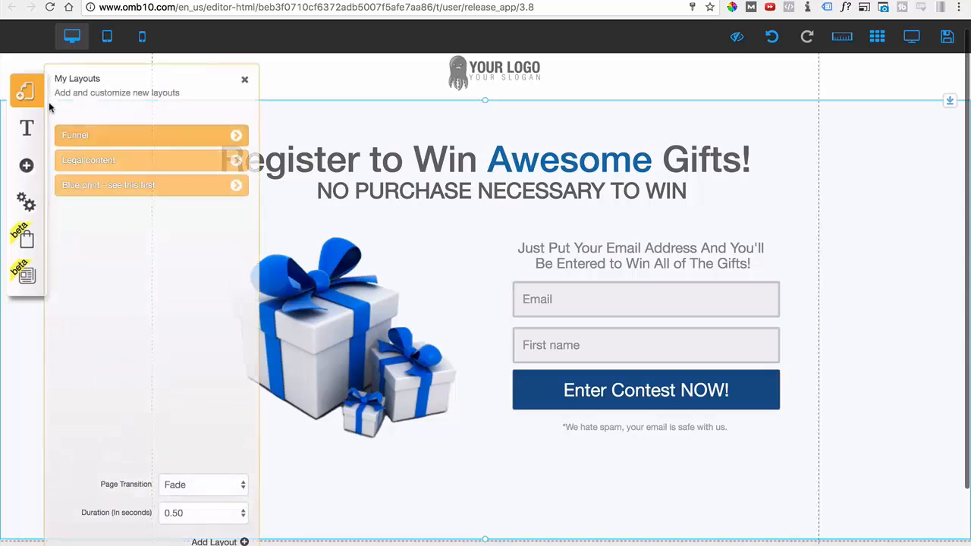
left_click(236, 135)
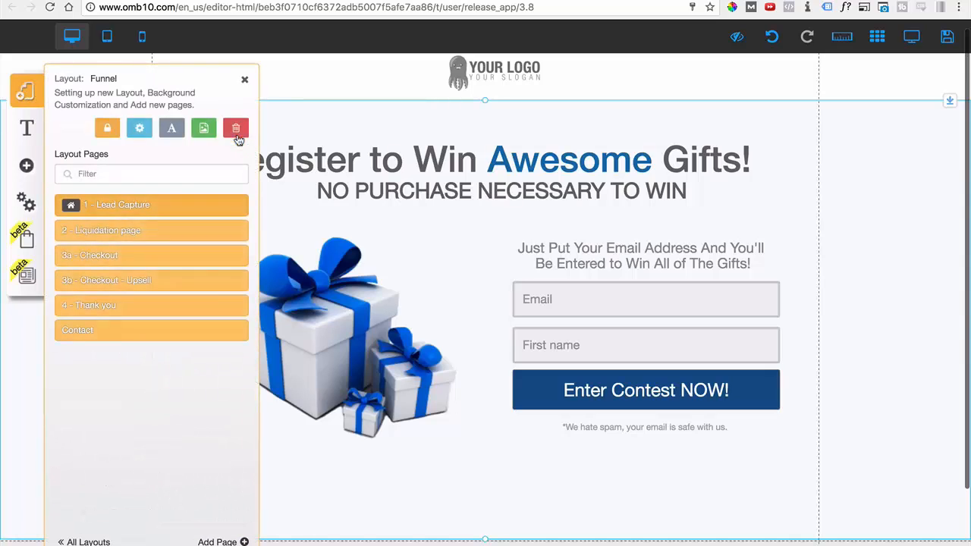
left_click(98, 234)
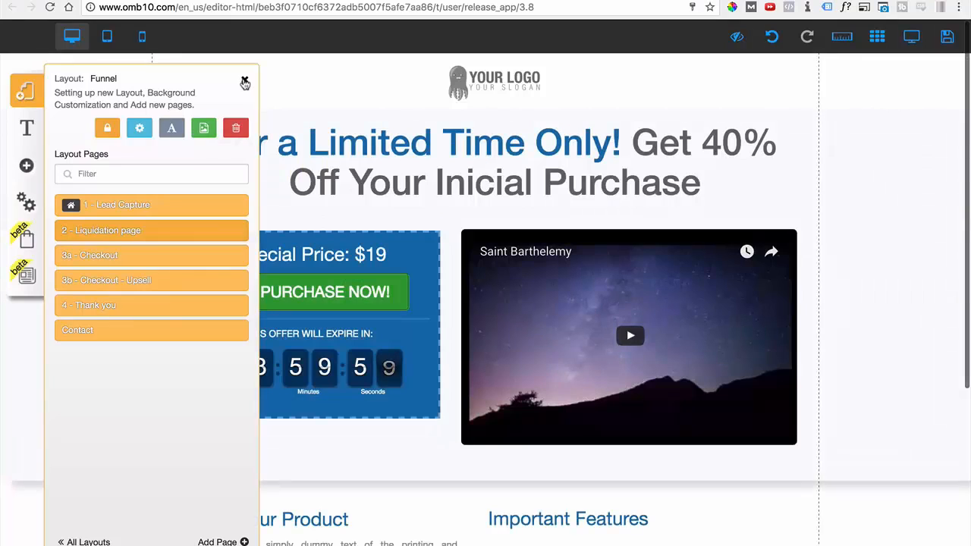
left_click(244, 81)
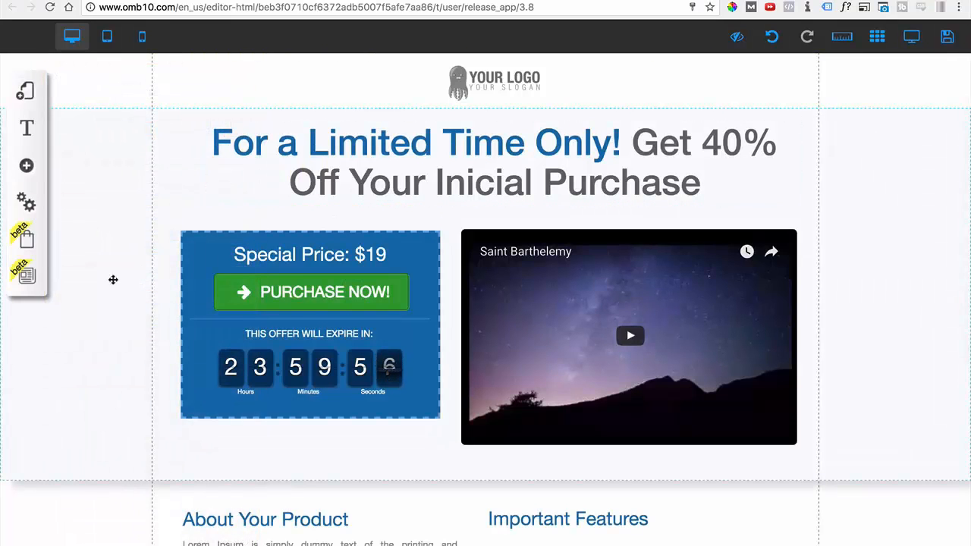
Examine the liquidation page's headline, special price box, video, product description and feature list.
scroll(111, 285, "down", 1)
scroll(364, 284, "down", 4)
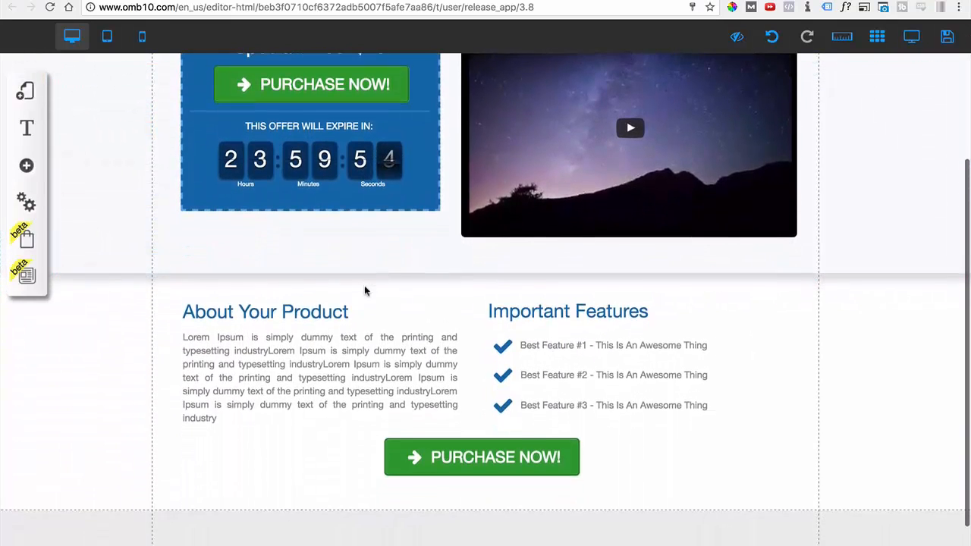
scroll(363, 290, "up", 4)
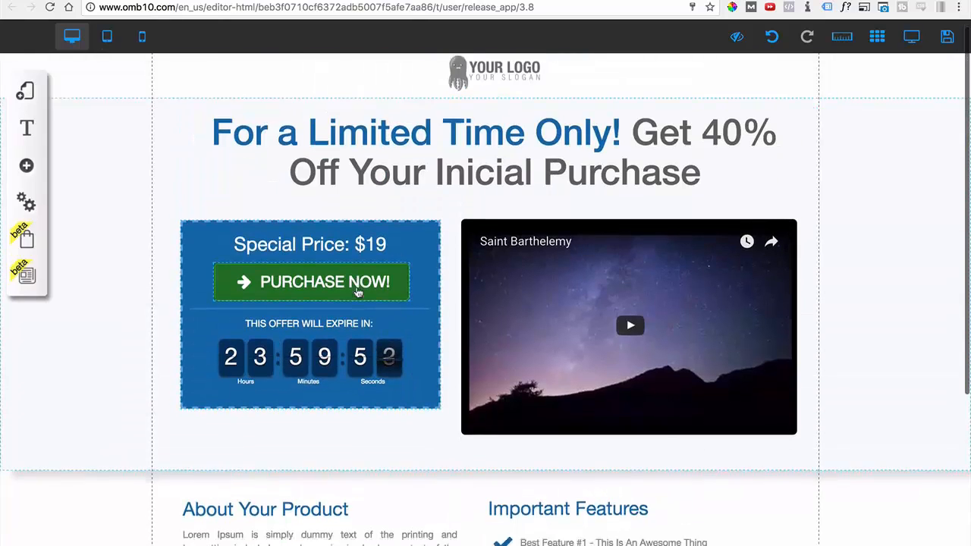
scroll(358, 292, "down", 2)
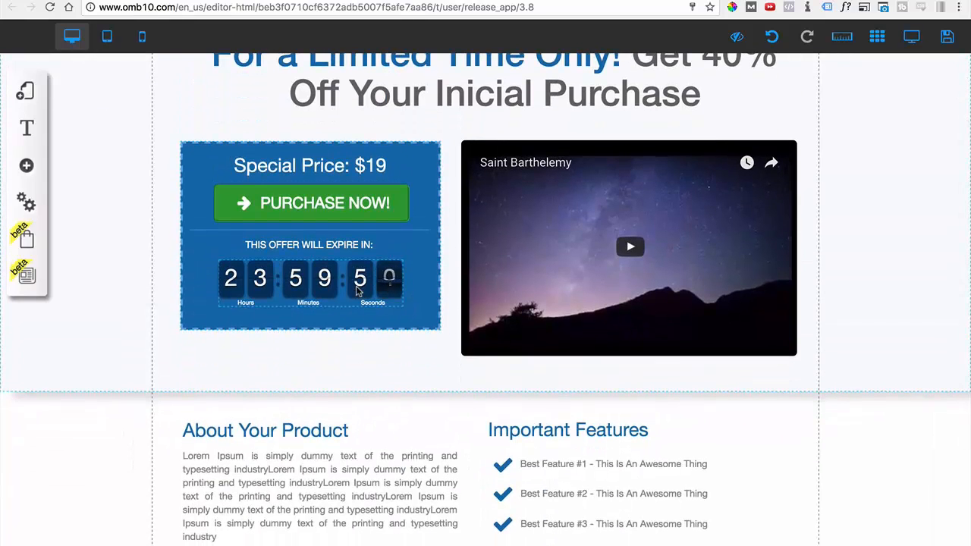
scroll(358, 292, "up", 2)
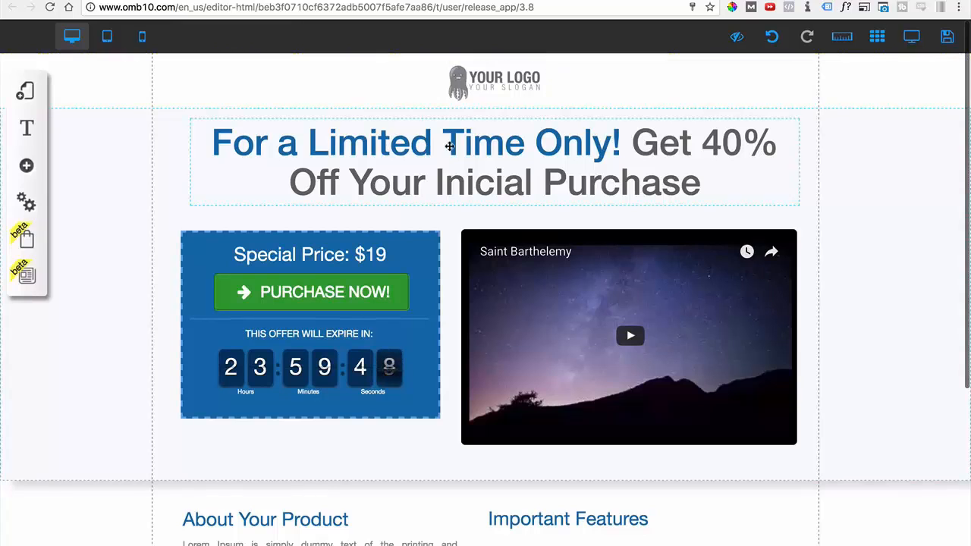
left_click(442, 134)
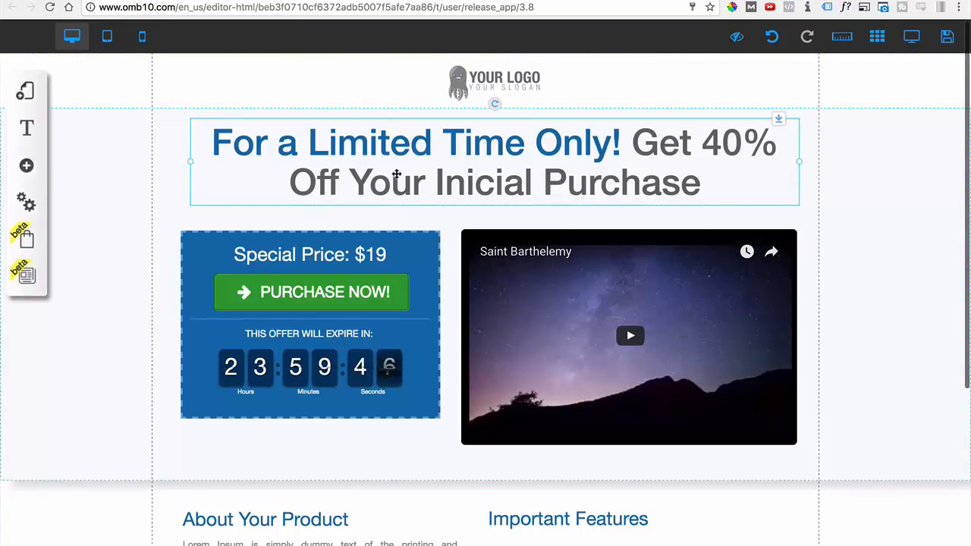
left_click(394, 174)
left_click(140, 237)
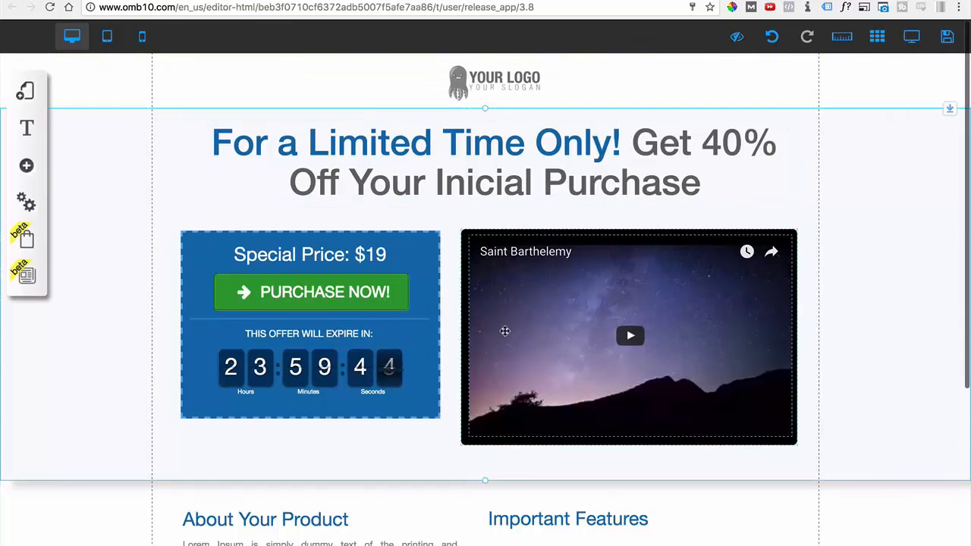
Inspect the configuration of the Saint Barthelemy video, selecting its video URL, and close the settings without confirming.
left_click(505, 330)
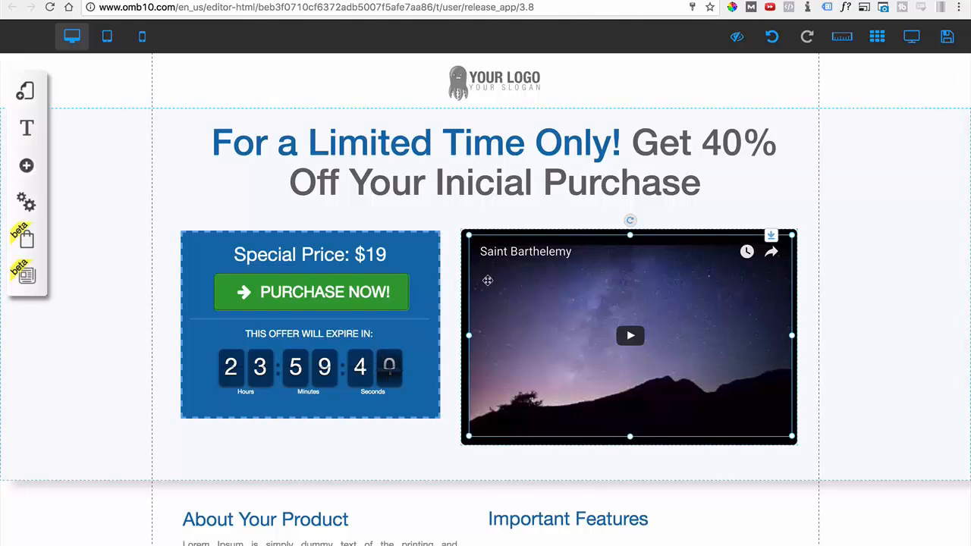
left_click_drag(488, 280, 549, 284)
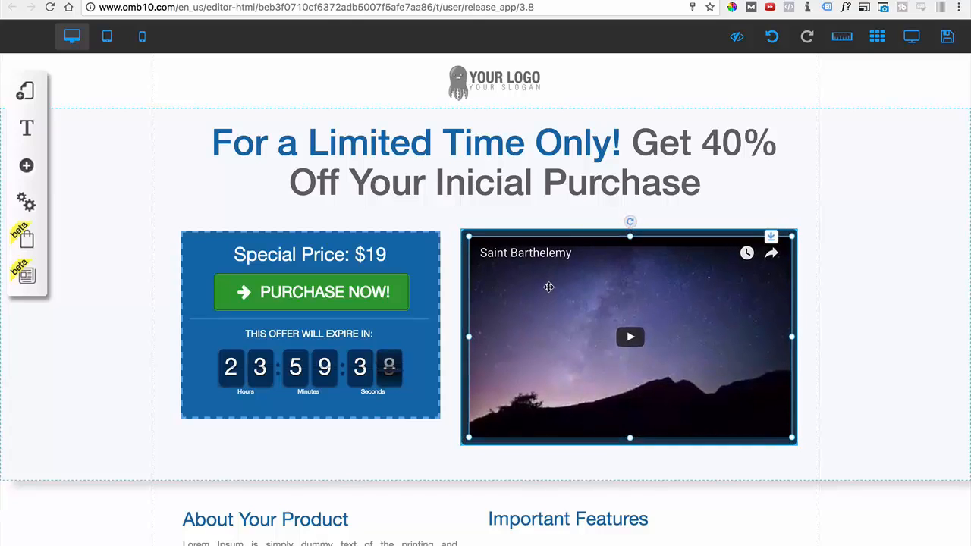
left_click(549, 286)
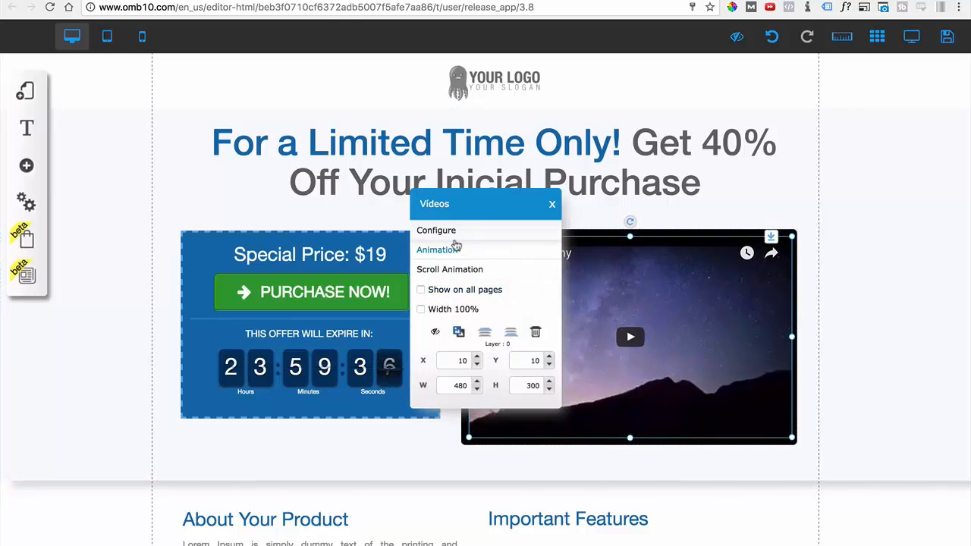
left_click(447, 232)
left_click(439, 215)
key("ctrl+a")
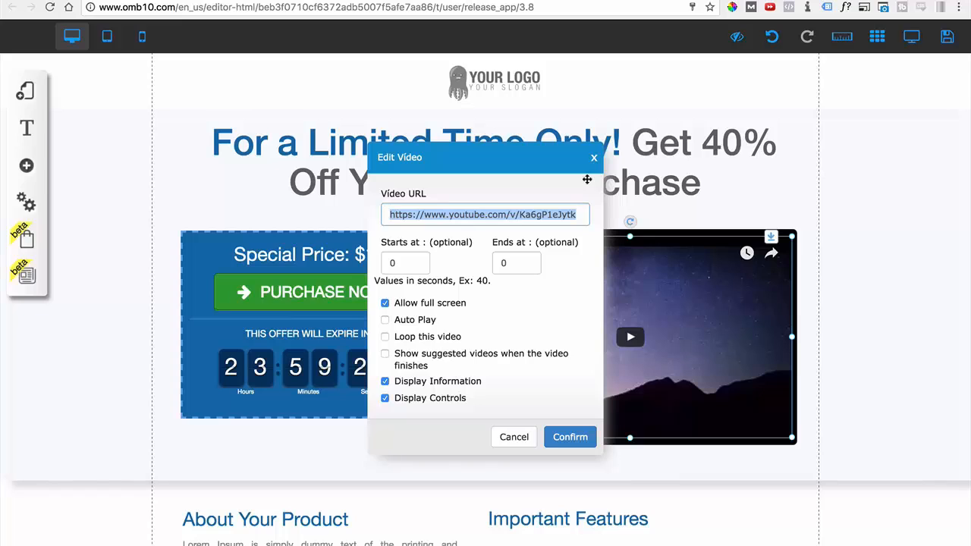
left_click(594, 160)
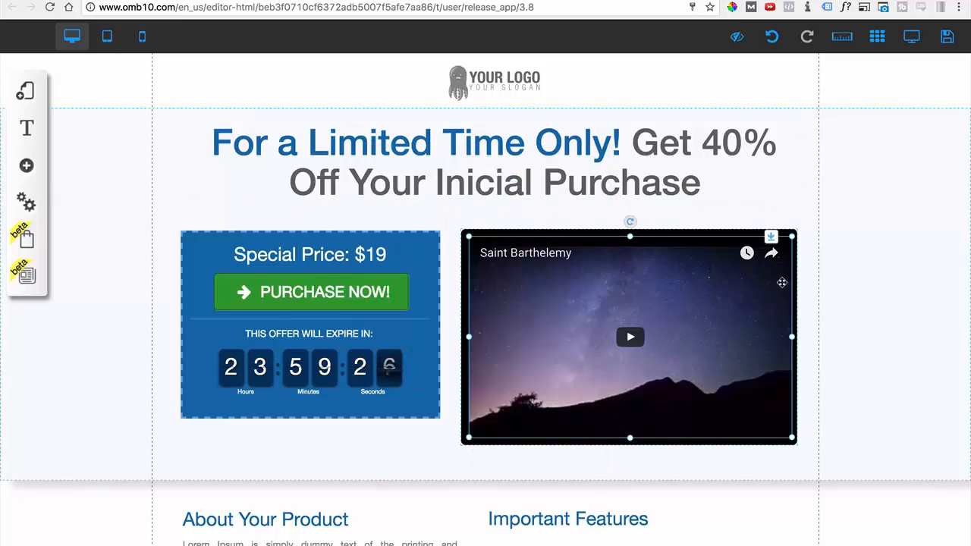
left_click(505, 265)
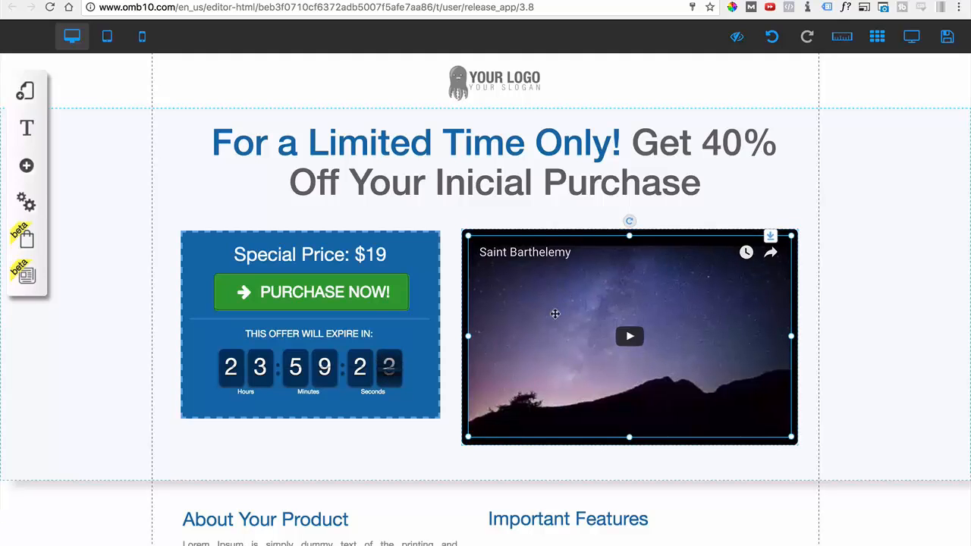
Inspect the page link action of the Purchase Now button in the special price box, including its target pages and link types, and close it.
scroll(478, 364, "down", 1)
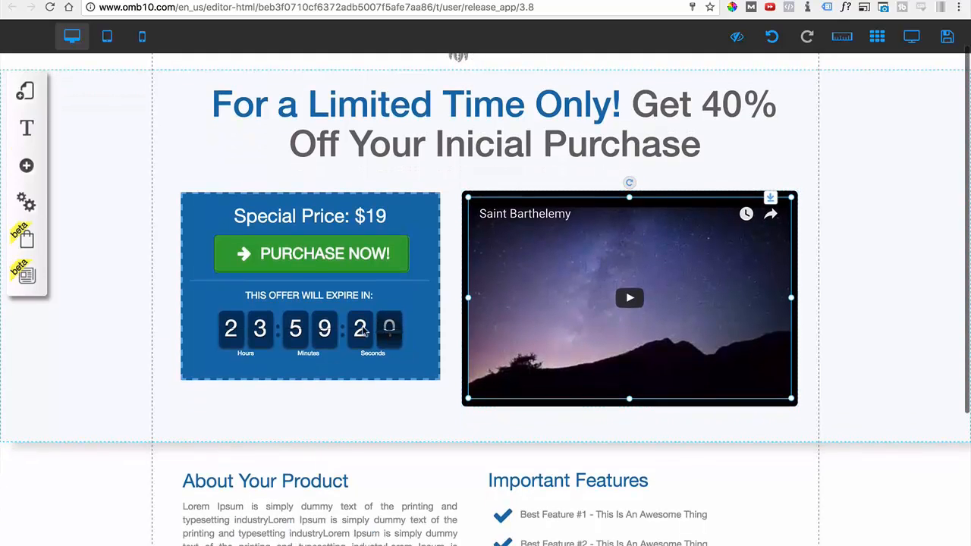
left_click(278, 225)
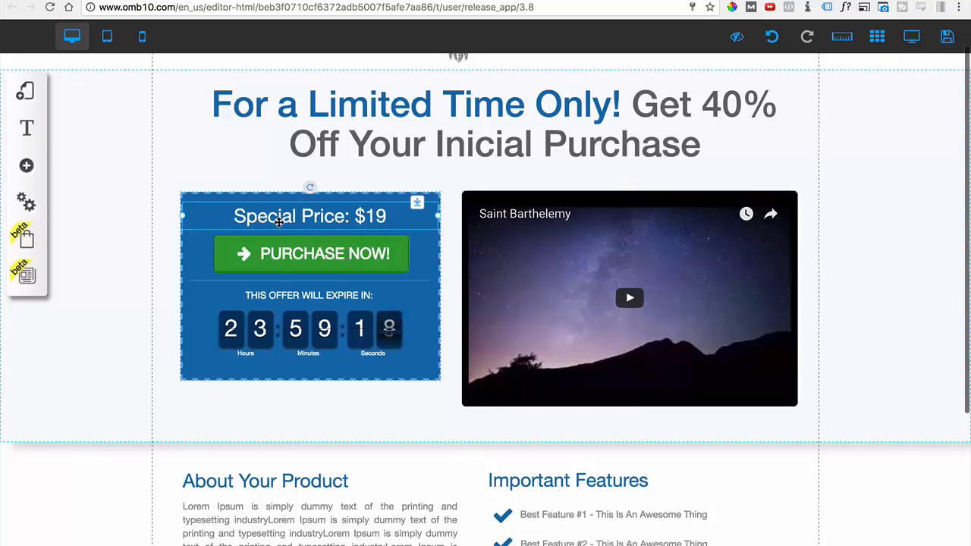
left_click(279, 255)
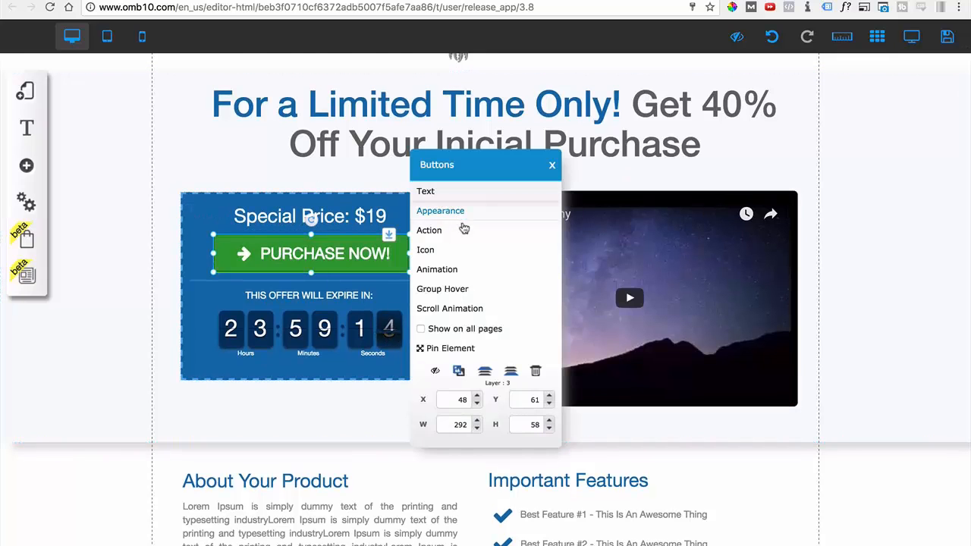
left_click(429, 231)
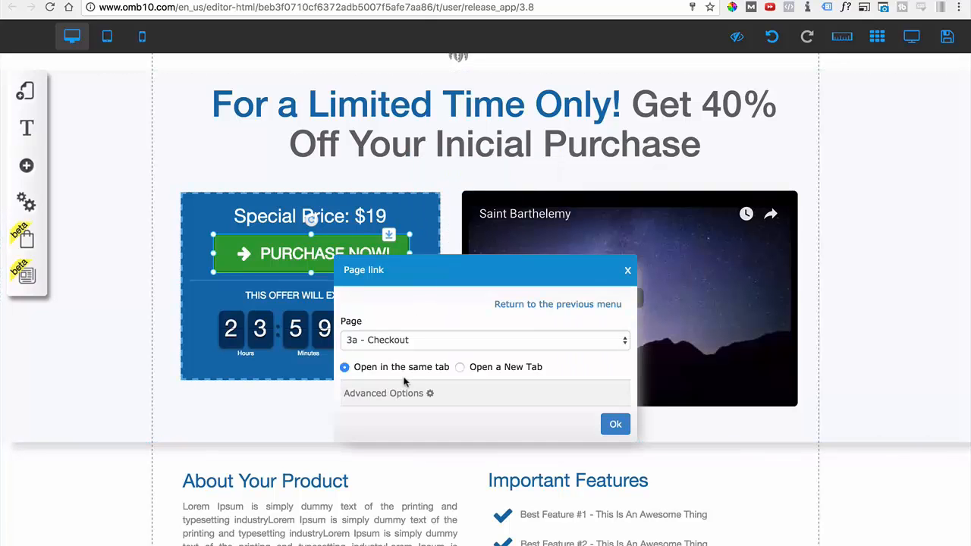
left_click(403, 342)
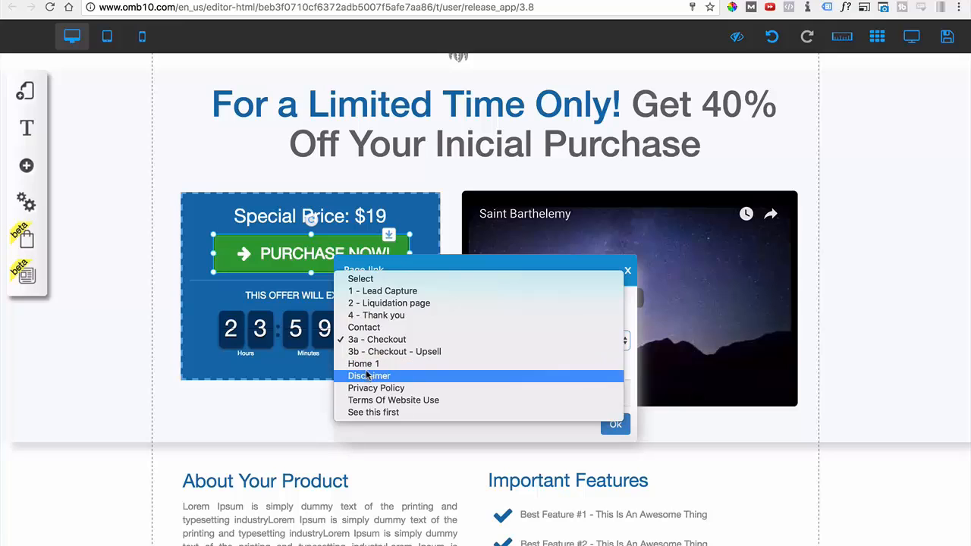
left_click(619, 269)
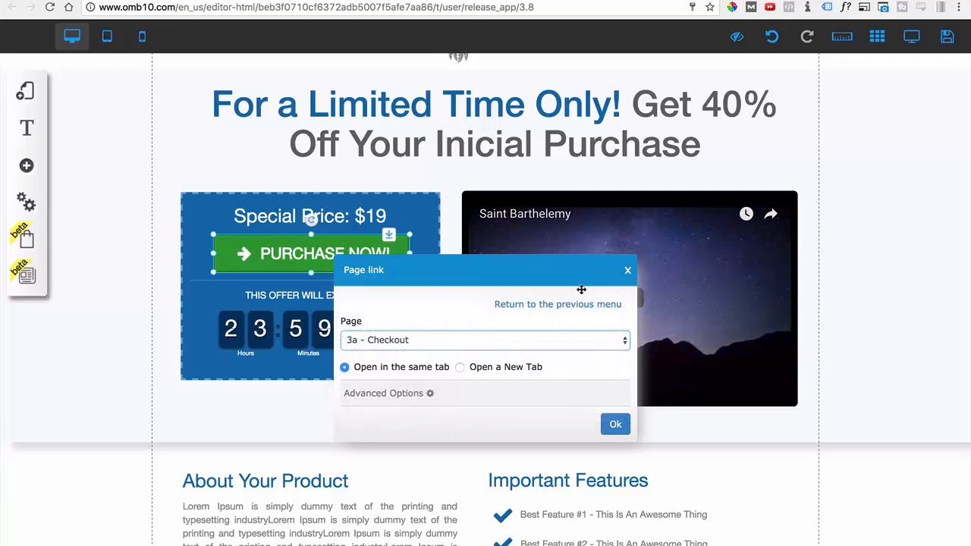
left_click(517, 306)
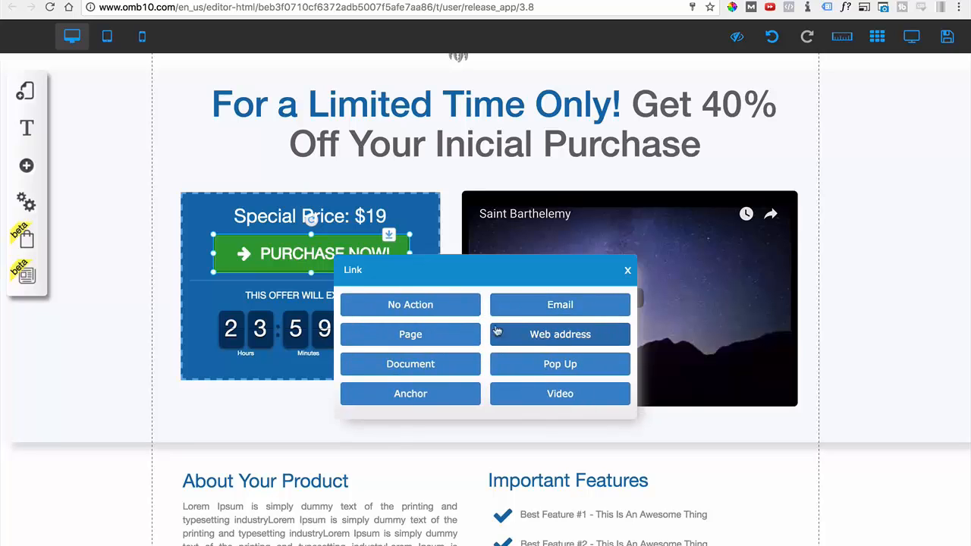
left_click(628, 272)
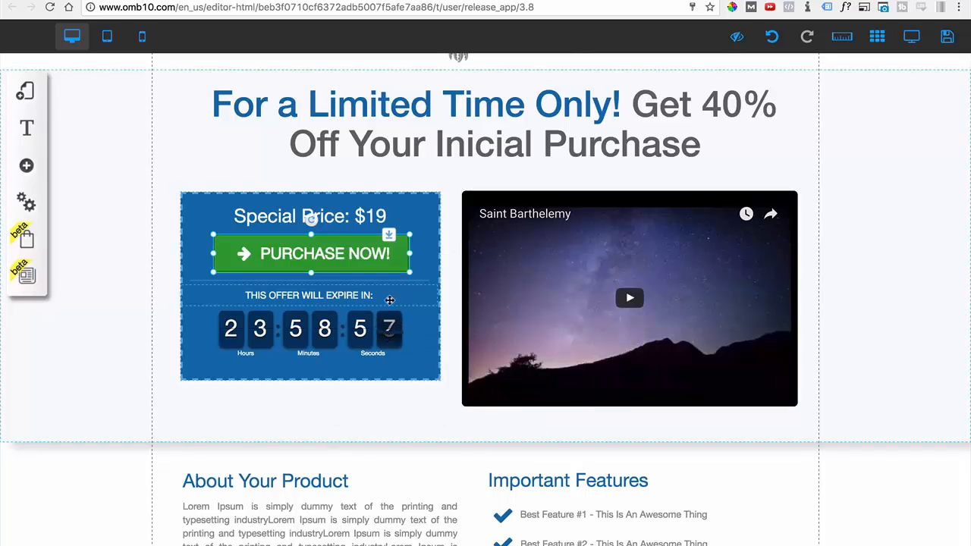
Set the hours of the special price box's Evergreen countdown timer to 2, keeping the timer visible beside its settings.
left_click(251, 300)
left_click(257, 322)
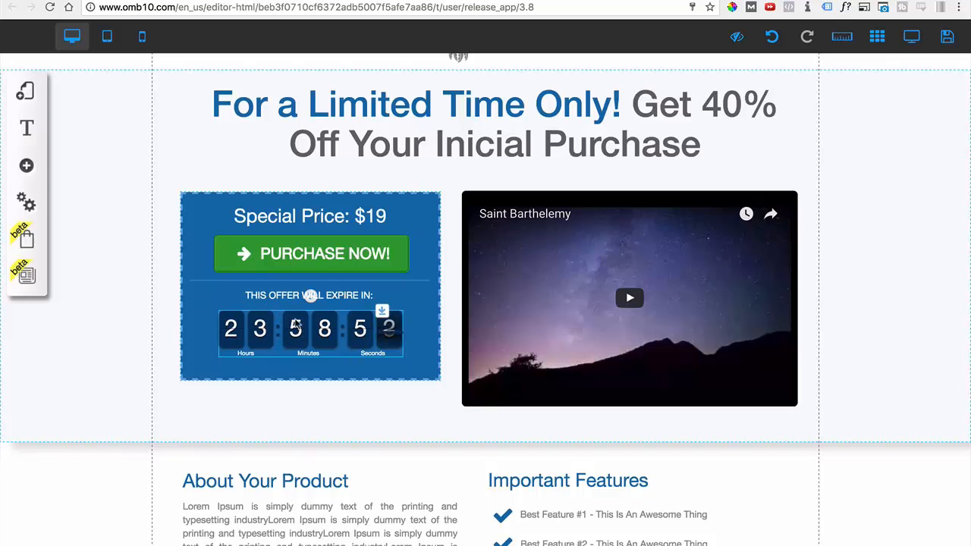
double_click(266, 337)
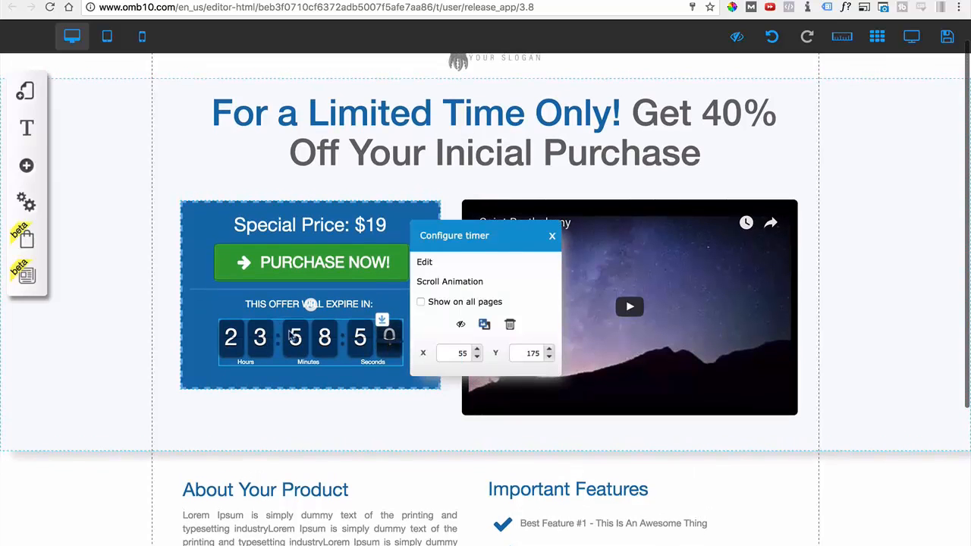
left_click(425, 264)
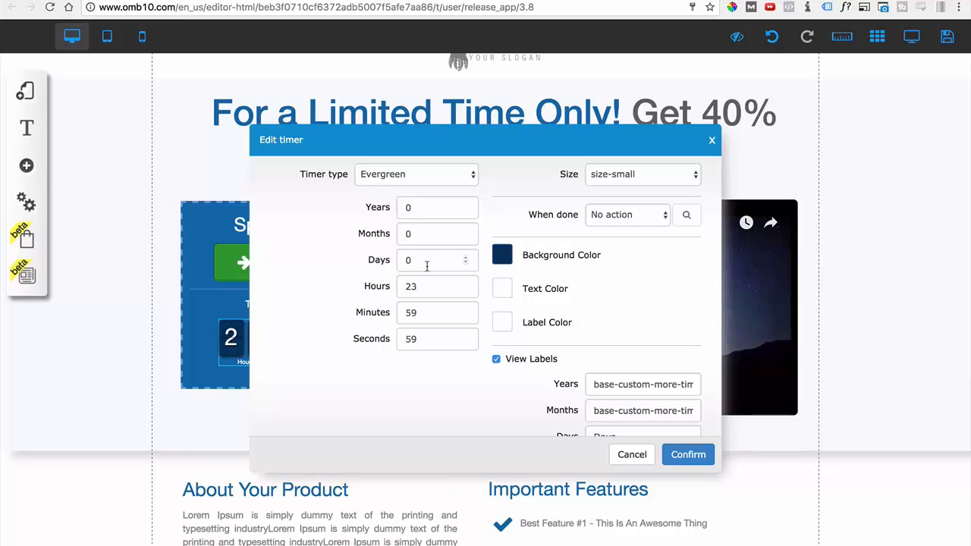
left_click(378, 183)
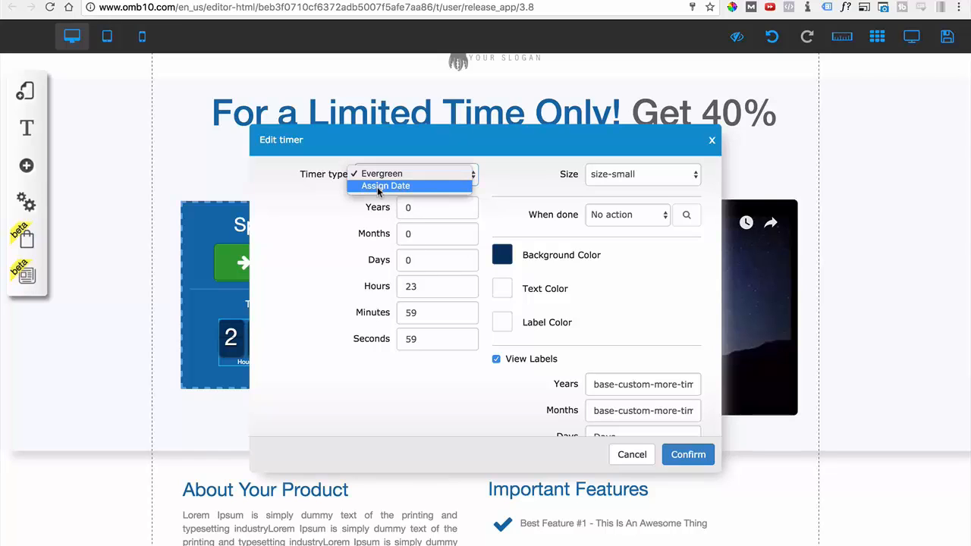
left_click(323, 219)
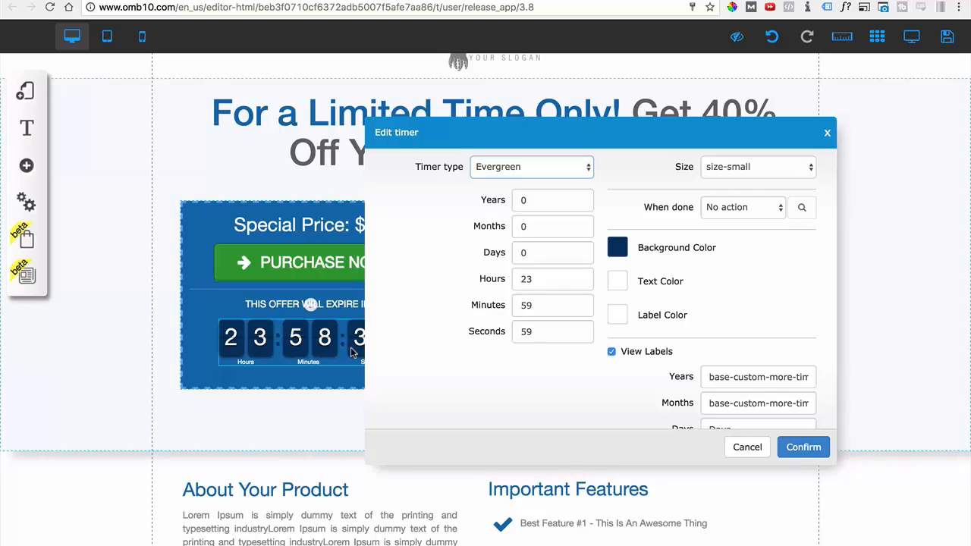
left_click(533, 279)
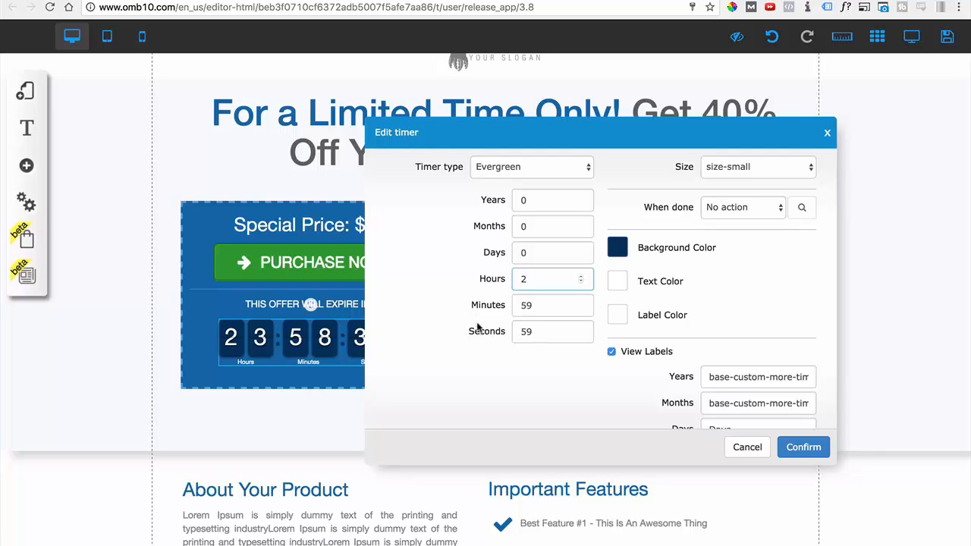
left_click(461, 375)
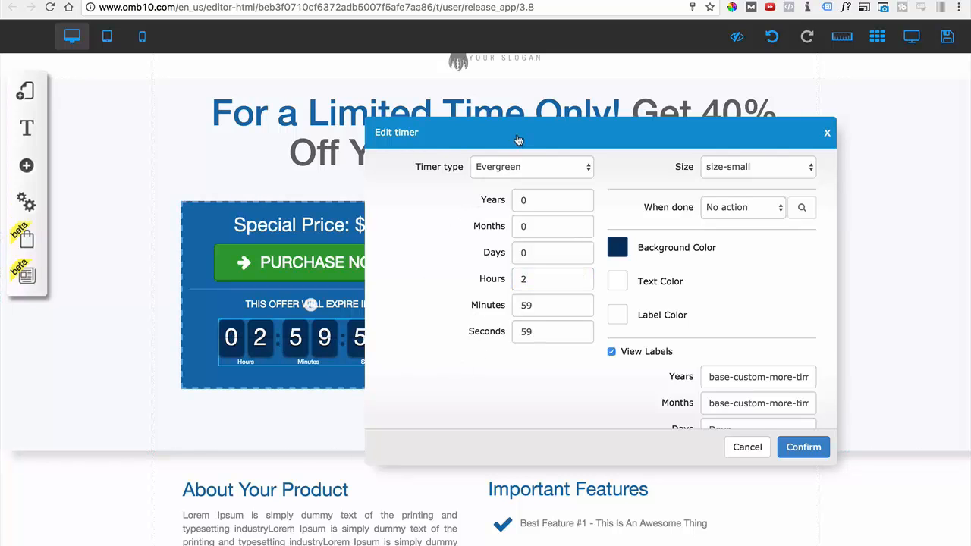
left_click_drag(518, 140, 599, 106)
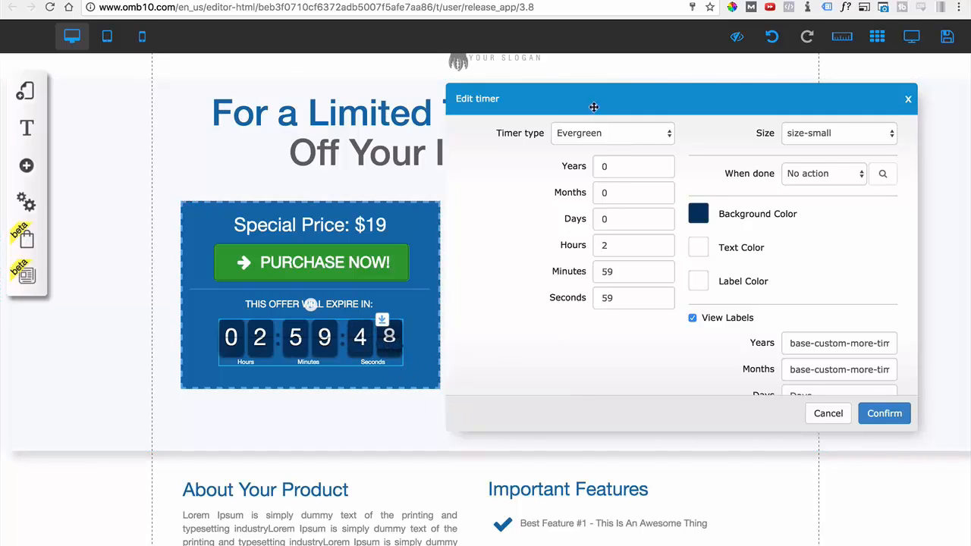
left_click_drag(594, 107, 553, 131)
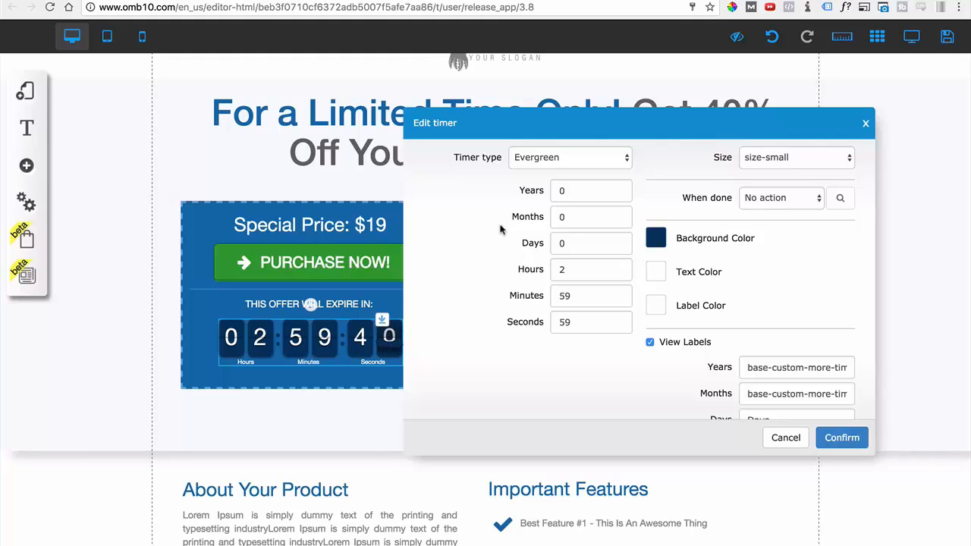
Try the Assign Date timer type, look over its date and time, and return the timer type to Evergreen.
left_click(543, 161)
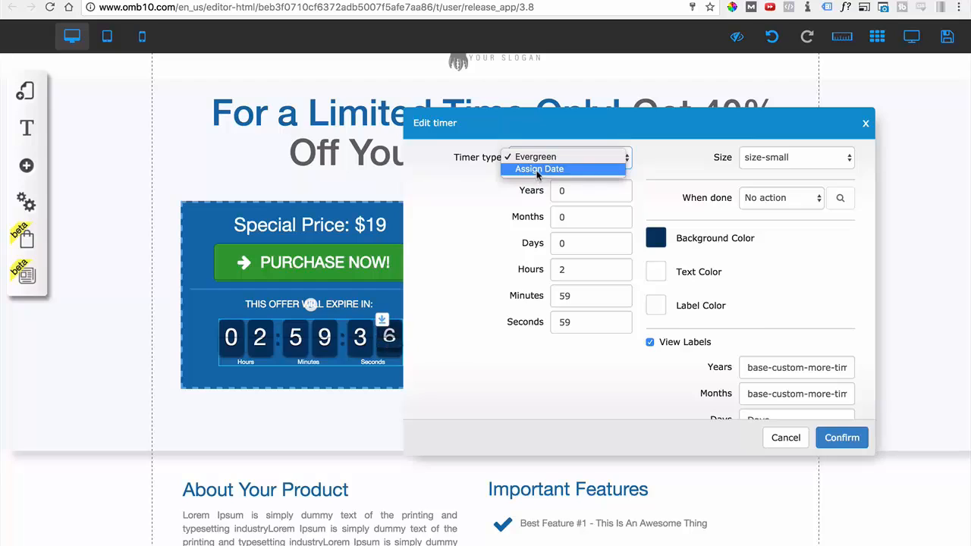
left_click(537, 170)
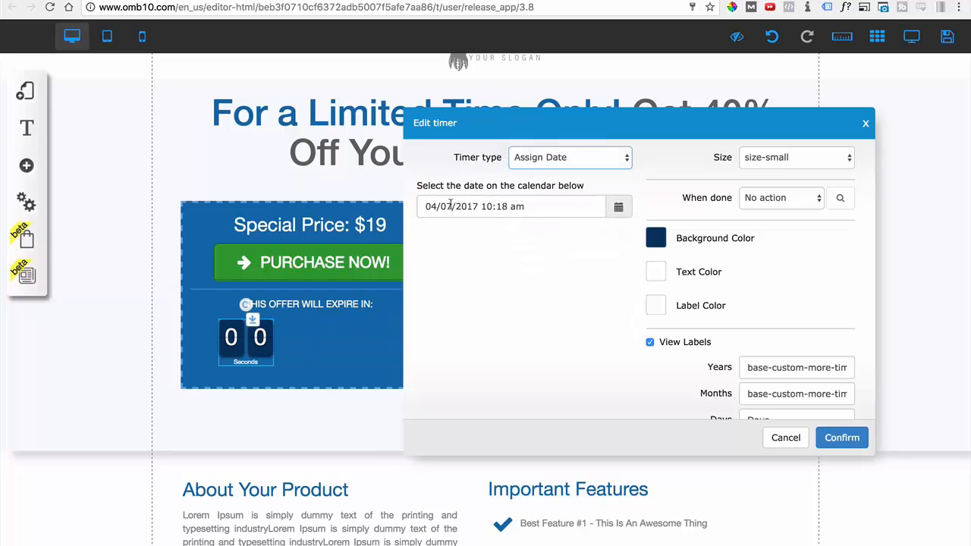
left_click_drag(450, 205, 439, 205)
left_click_drag(508, 206, 491, 209)
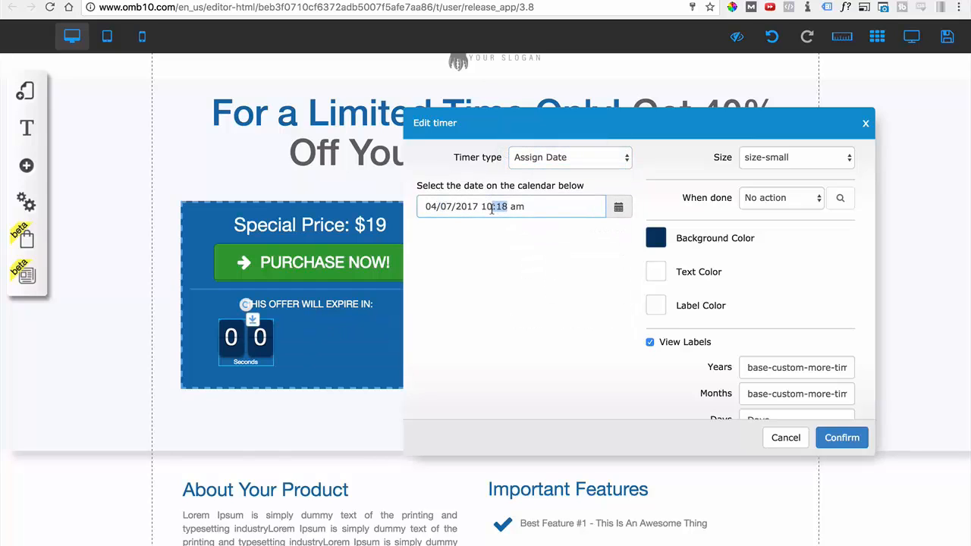
left_click(557, 166)
left_click(531, 281)
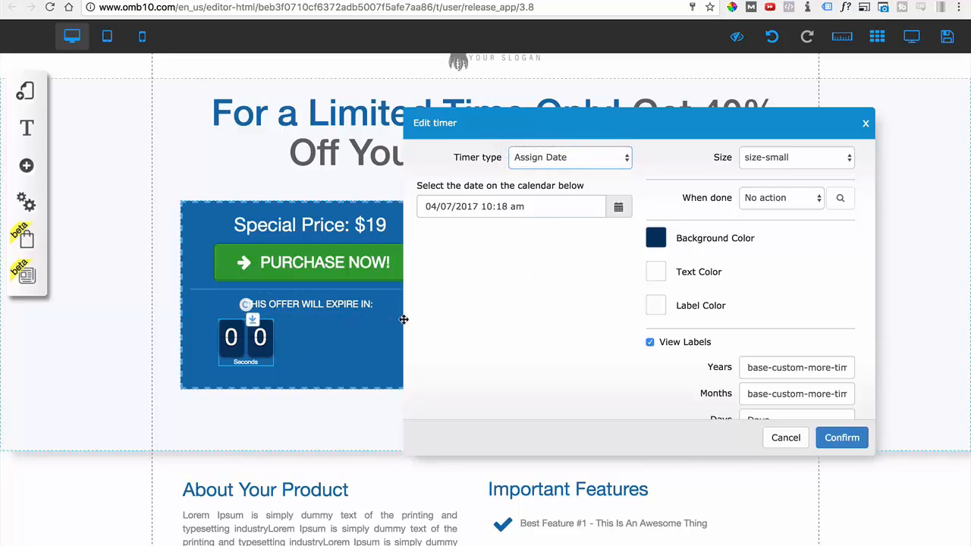
left_click(543, 164)
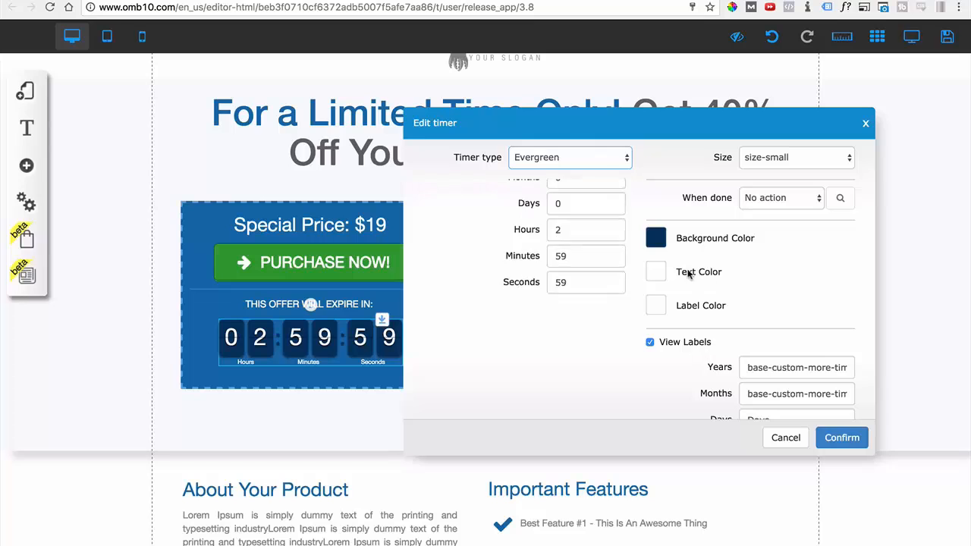
Review the timer's color options and its Days and Hours labels, and confirm the timer settings.
scroll(684, 271, "down", 1)
scroll(685, 271, "up", 2)
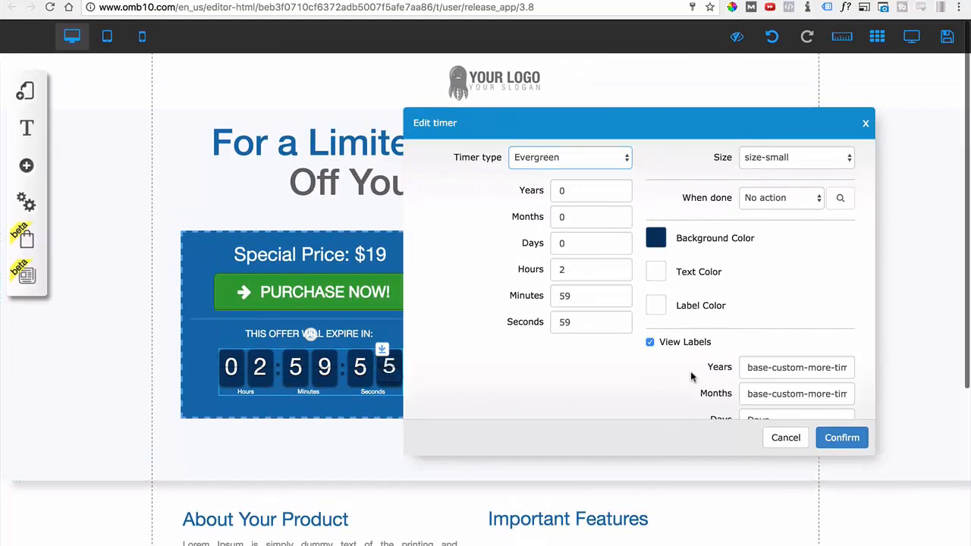
scroll(692, 375, "down", 3)
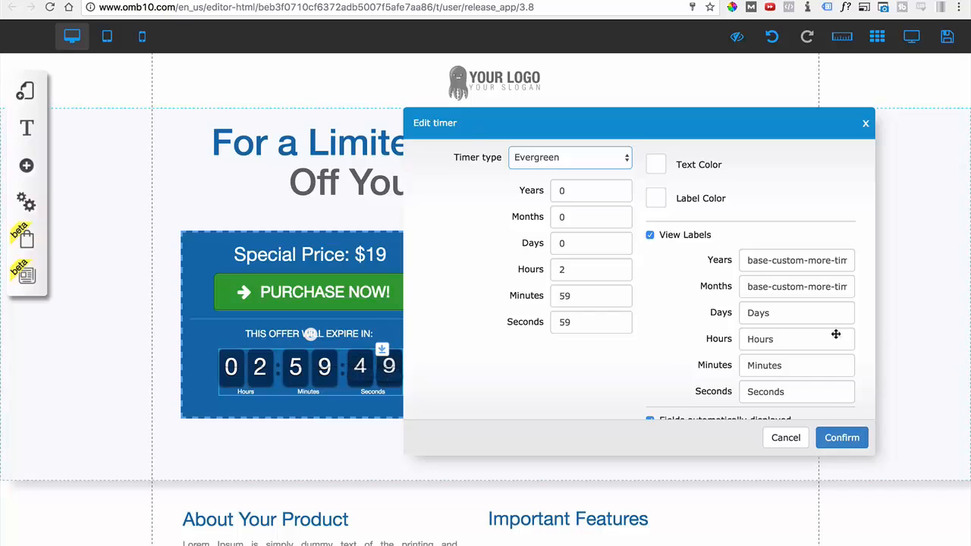
left_click(749, 319)
double_click(741, 312)
double_click(778, 340)
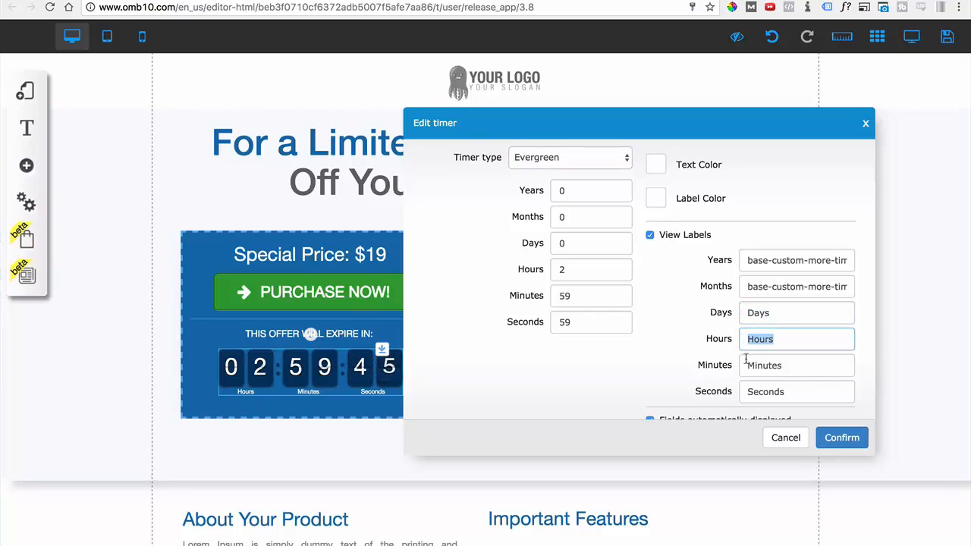
left_click(840, 437)
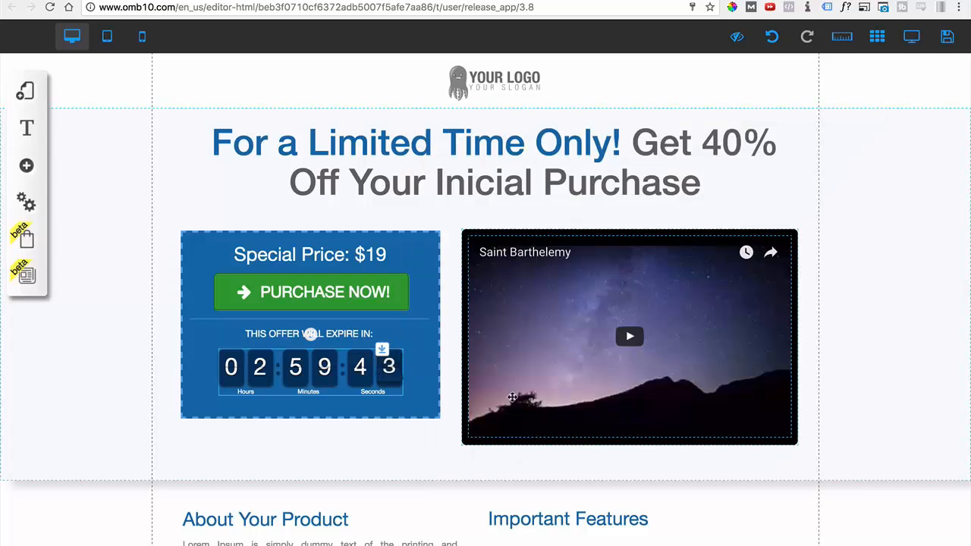
Examine the About Your Product heading and its description text below the price box.
scroll(174, 390, "down", 3)
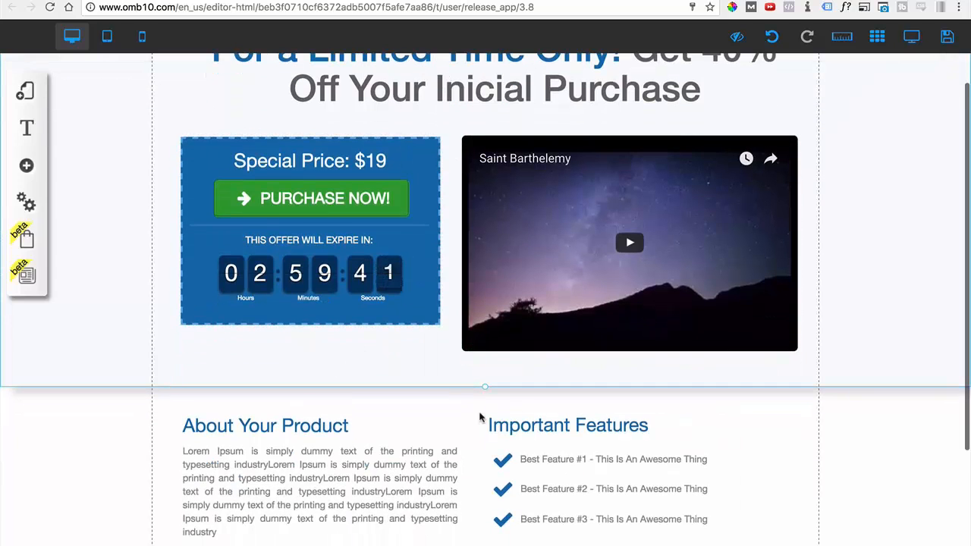
scroll(460, 347, "down", 6)
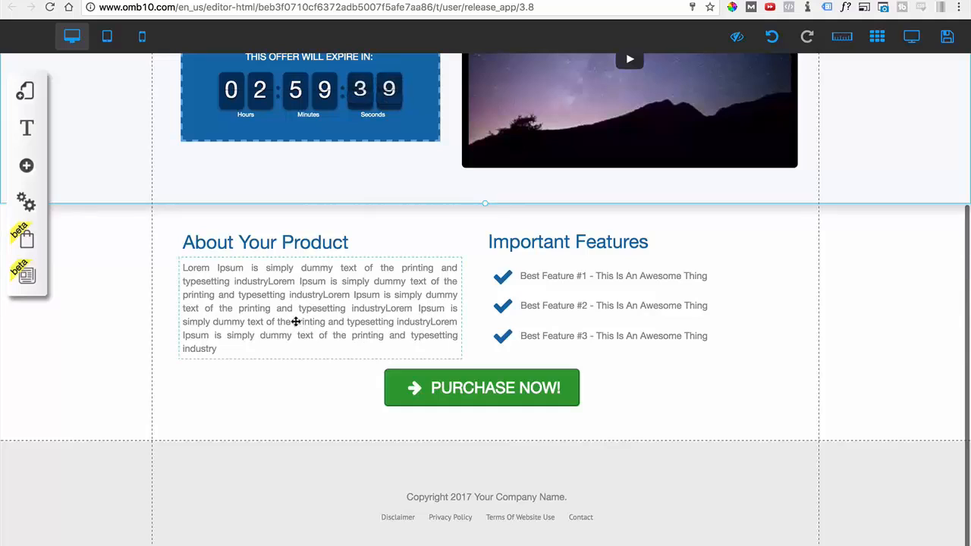
left_click(297, 321)
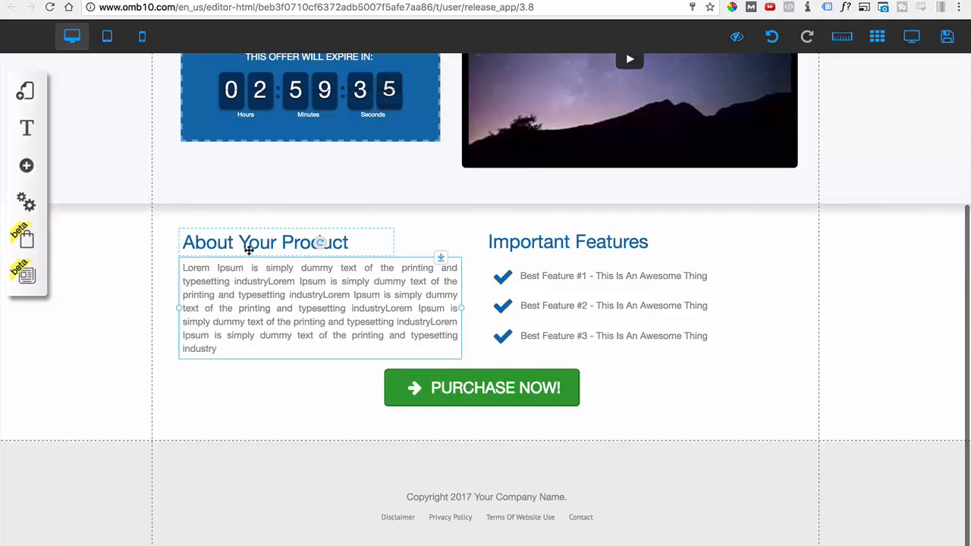
left_click(248, 249)
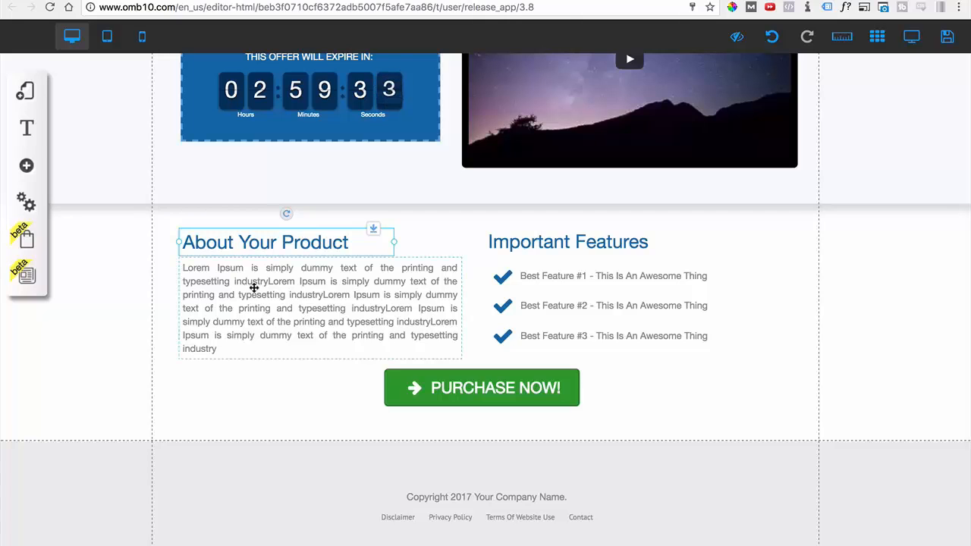
left_click(254, 288)
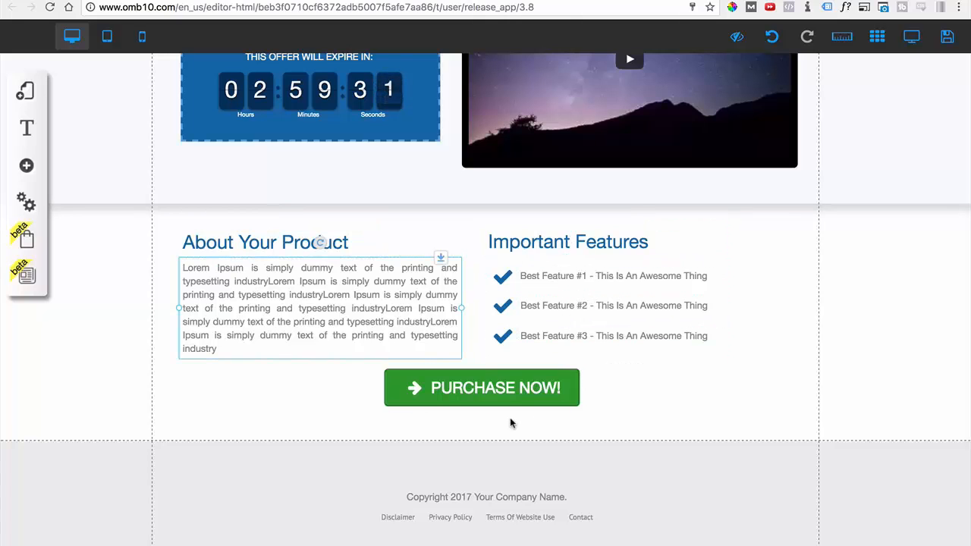
Duplicate a check mark and the Best Feature #3 text directly below the Important Features list as a fourth row.
left_click(495, 308)
left_click_drag(495, 308, 503, 361)
left_click(503, 334)
left_click(550, 341)
left_click_drag(551, 341, 556, 364)
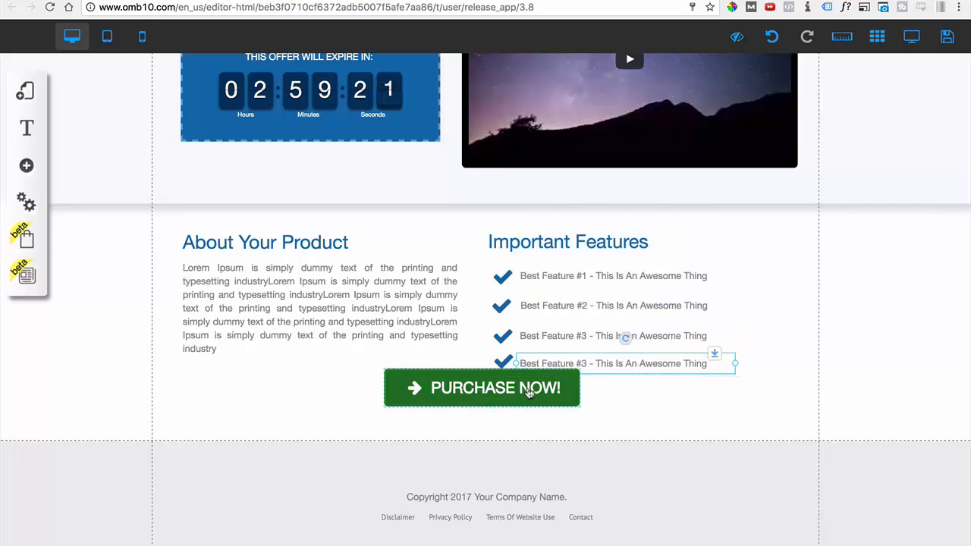
Move the Purchase Now! button just below the fourth feature row and link it to the 3a - Checkout page in the same tab.
left_click_drag(502, 391, 496, 411)
left_click(496, 412)
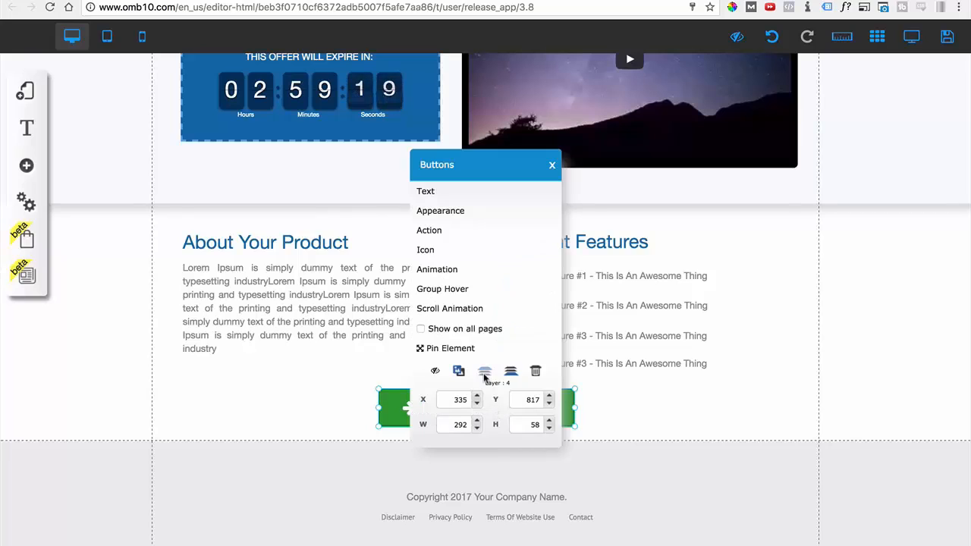
left_click(442, 233)
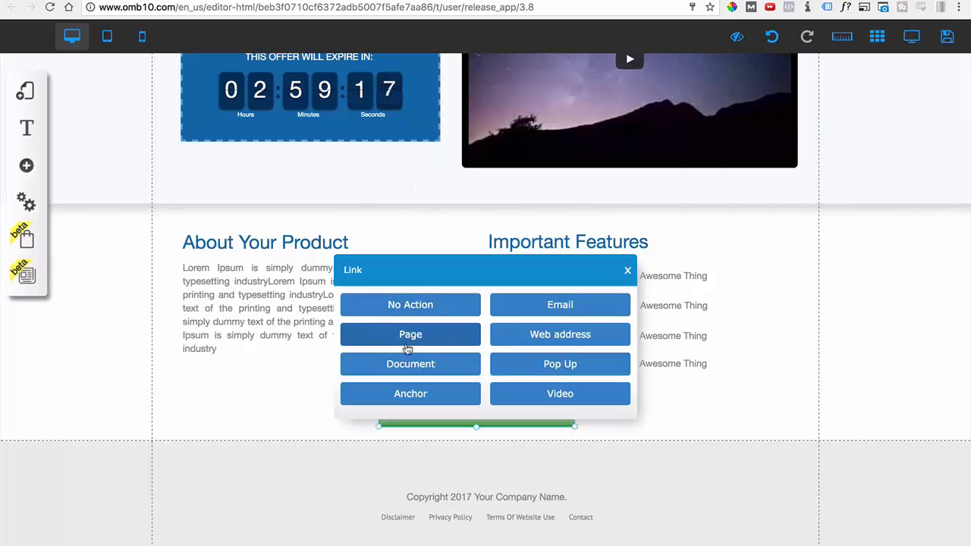
left_click(409, 337)
left_click(392, 341)
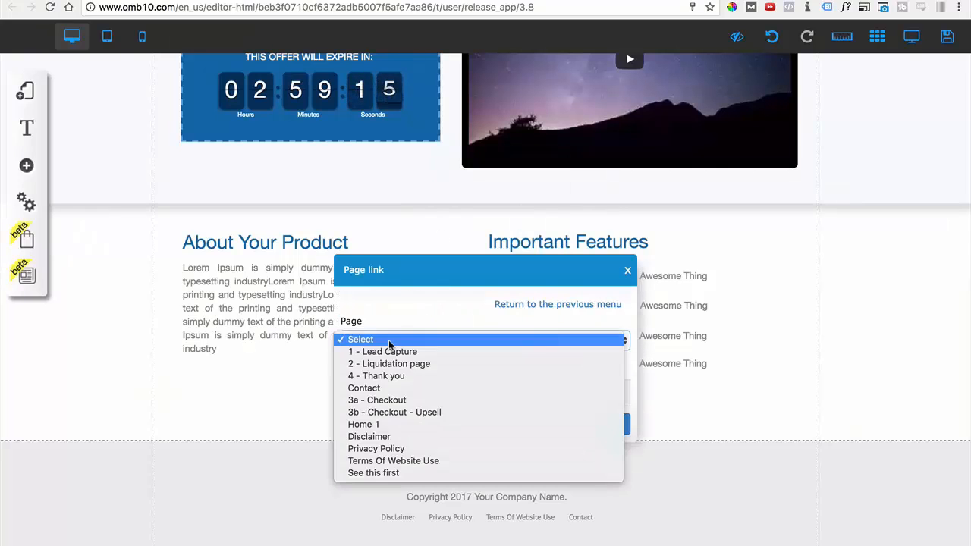
left_click(394, 403)
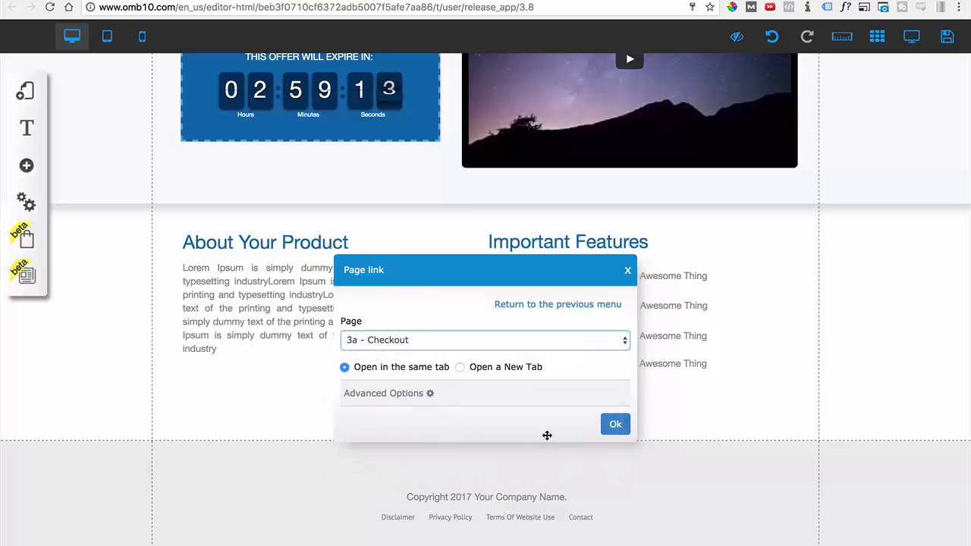
left_click(610, 427)
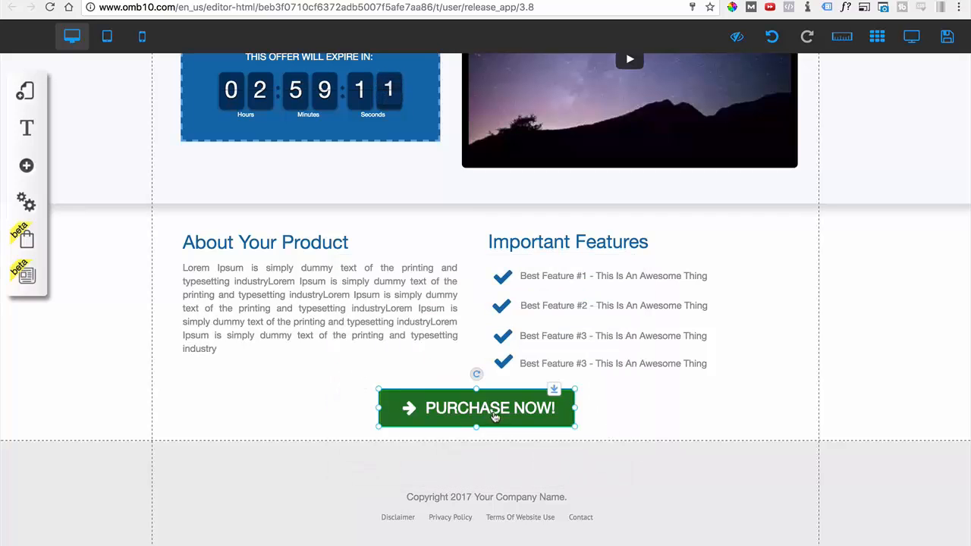
Open the 3a - Checkout page of the Funnel layout for editing.
scroll(201, 234, "up", 5)
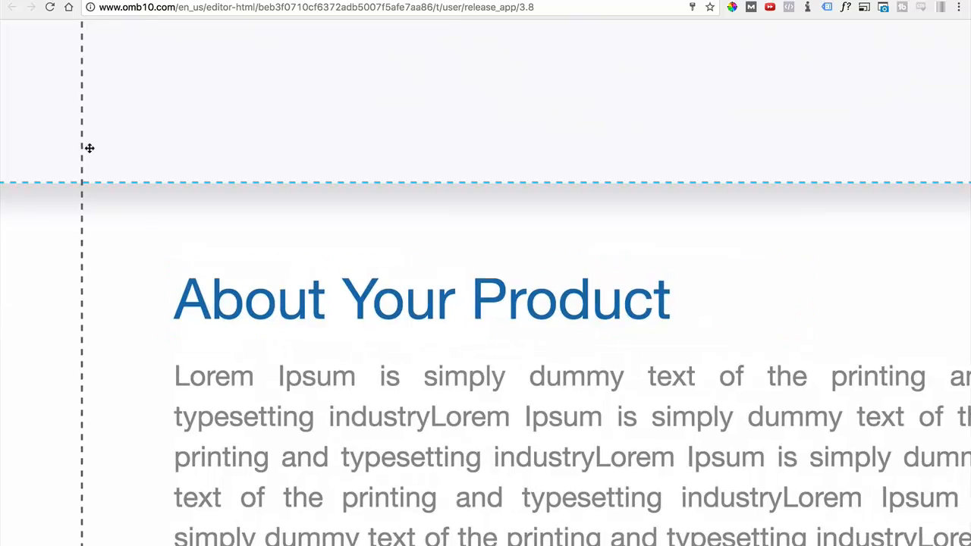
scroll(89, 148, "down", 5)
left_click(28, 96)
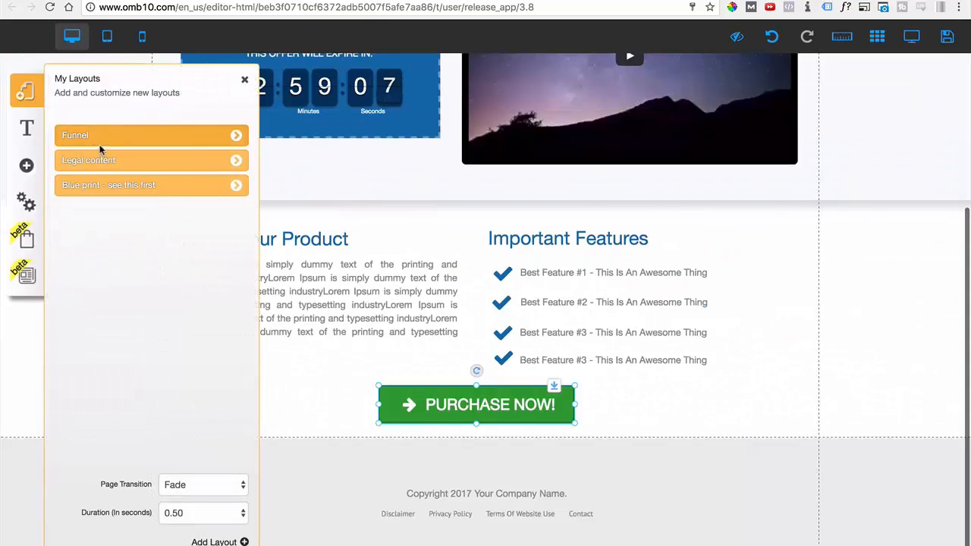
left_click(236, 136)
left_click(123, 256)
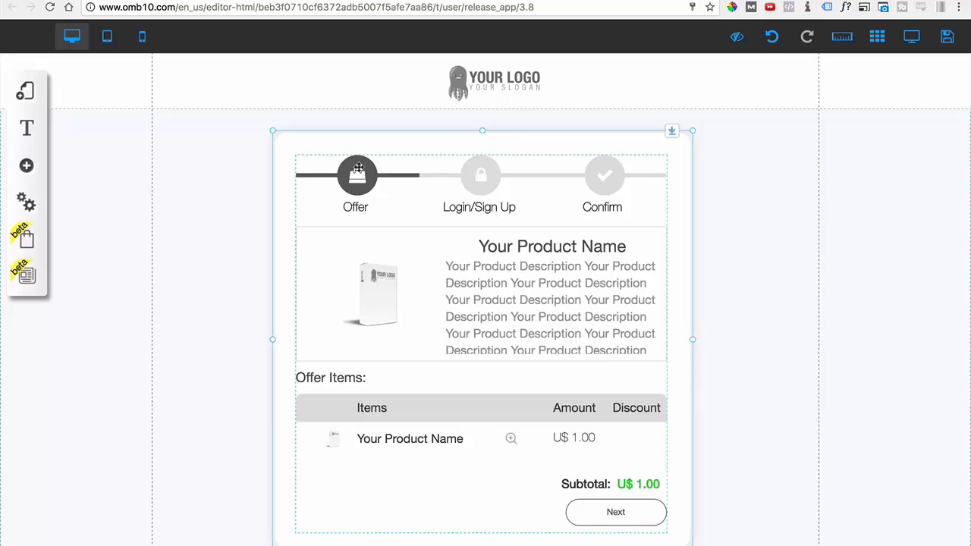
Stretch the white background box across the full content width and reposition and widen the checkout form to fill it.
left_click_drag(292, 144, 173, 147)
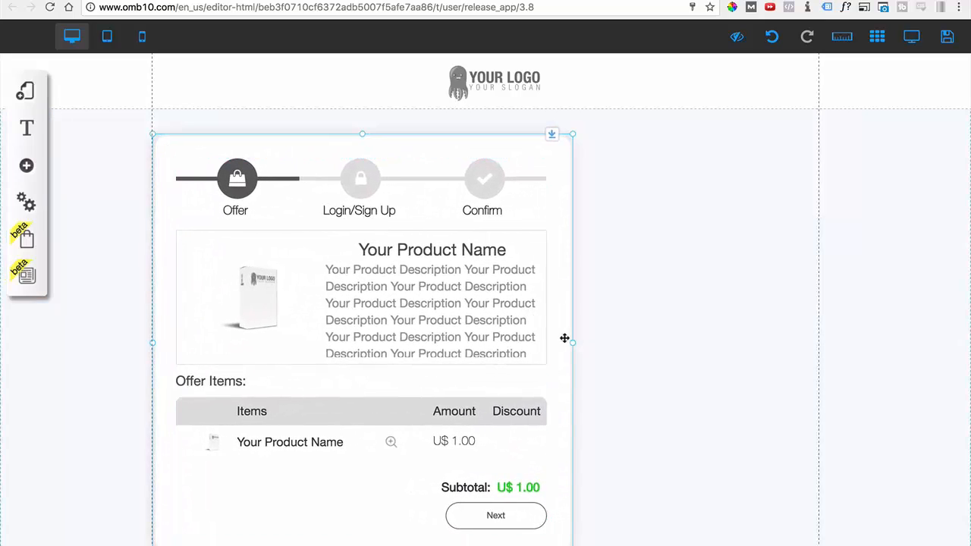
left_click_drag(573, 343, 819, 351)
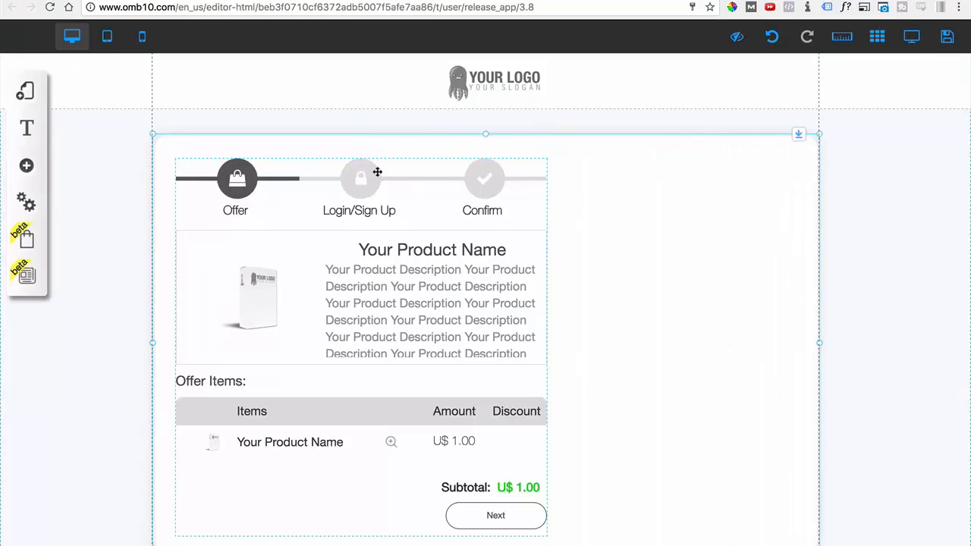
left_click_drag(353, 215, 312, 269)
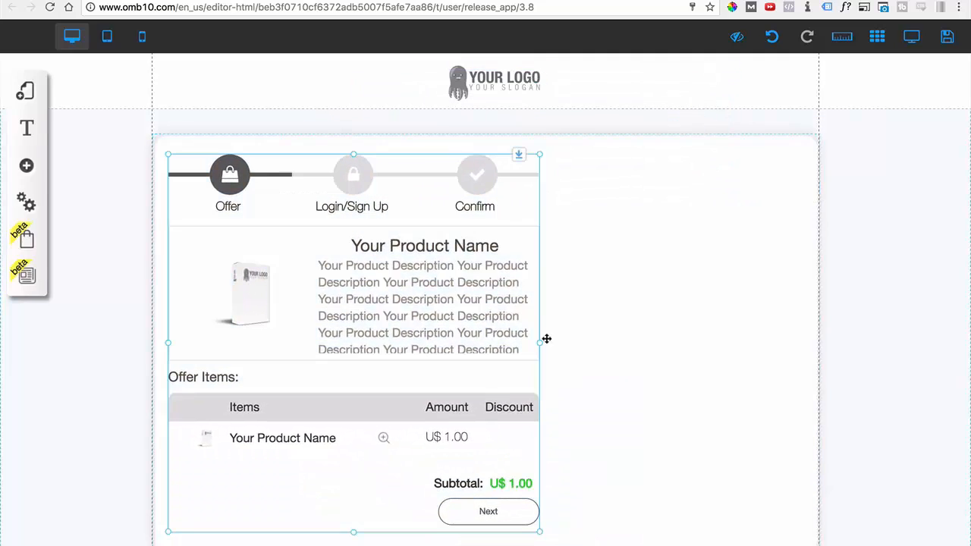
left_click_drag(540, 348, 803, 356)
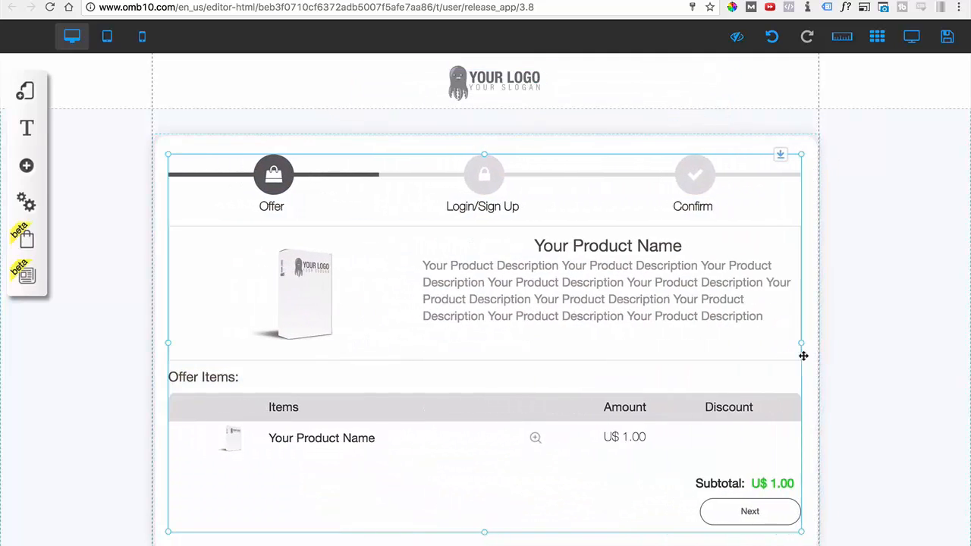
mouse_move(587, 281)
left_mouse_down()
mouse_move(587, 270)
mouse_move(586, 287)
left_mouse_up()
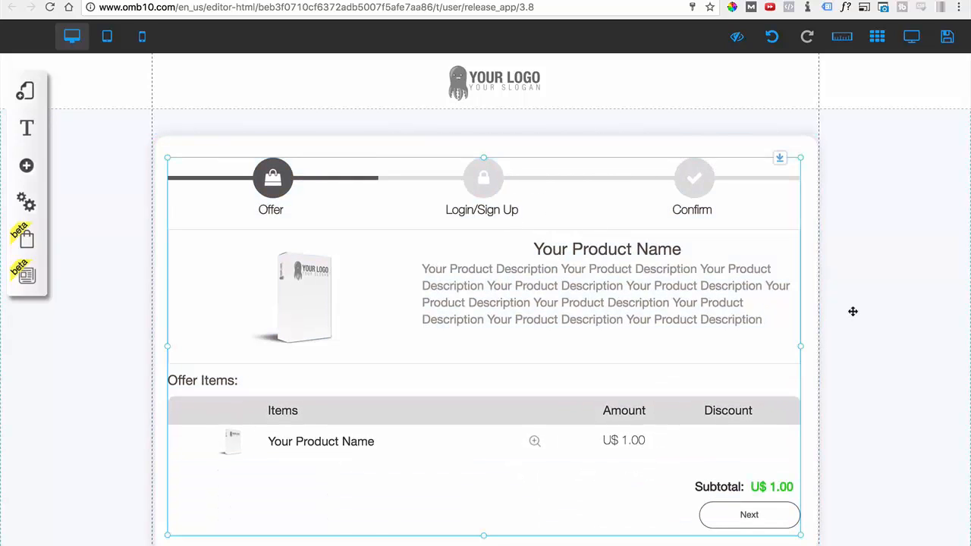
Open the checkout form's appearance settings and switch its theme style to Blue.
scroll(615, 317, "down", 2)
scroll(615, 317, "up", 2)
left_click(149, 207)
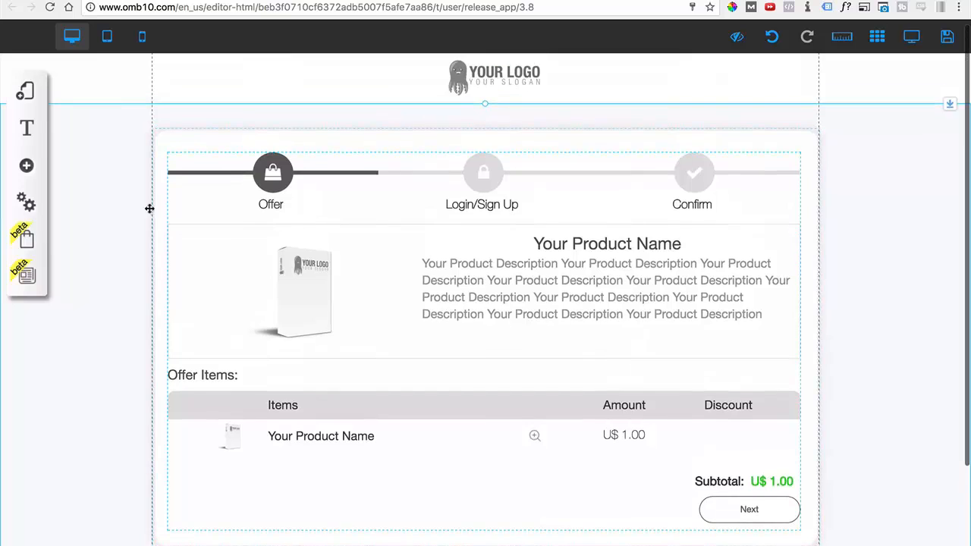
scroll(407, 174, "down", 2)
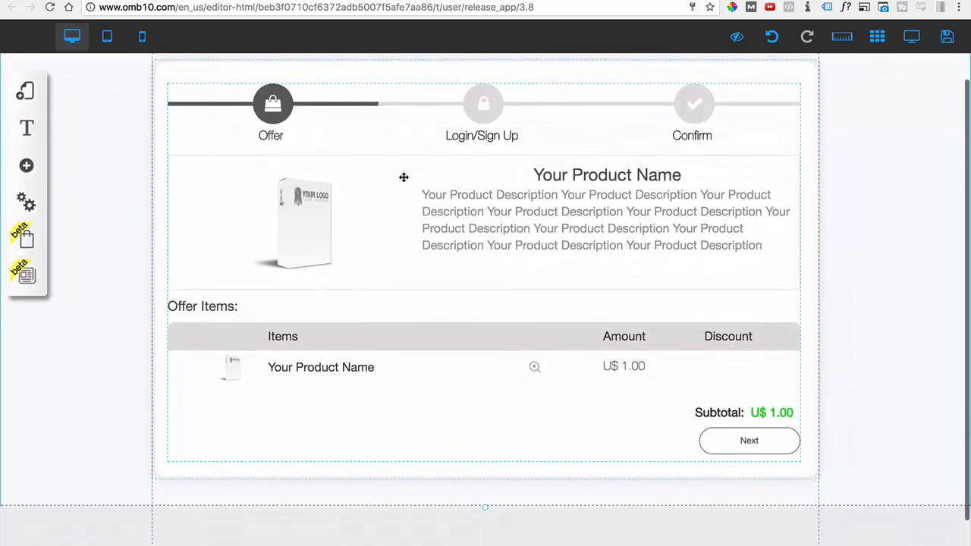
left_click(439, 182)
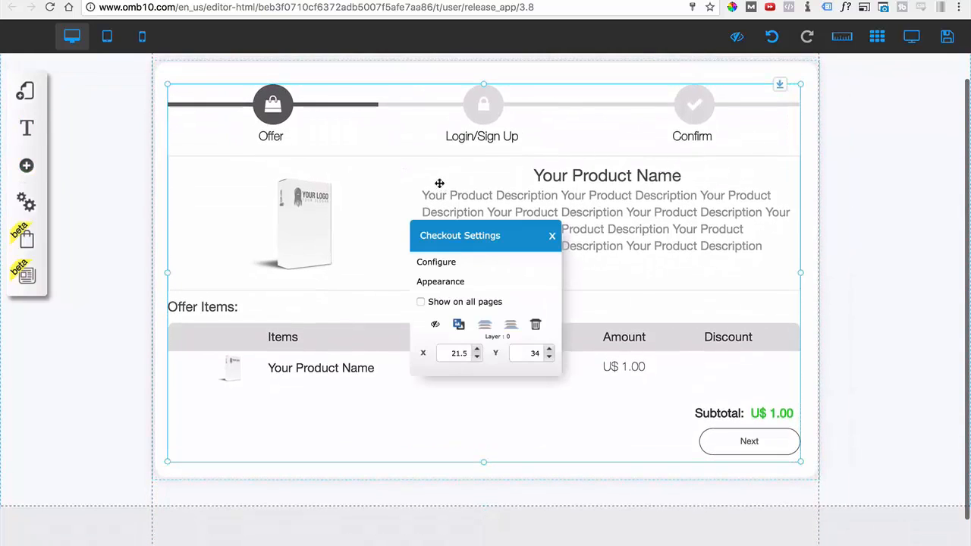
left_click(448, 281)
left_click(190, 389)
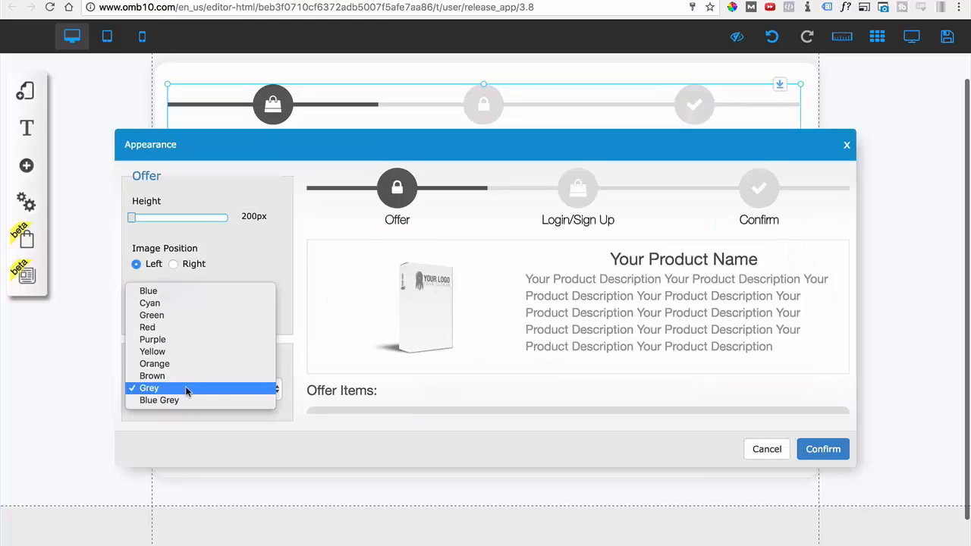
left_click(505, 317)
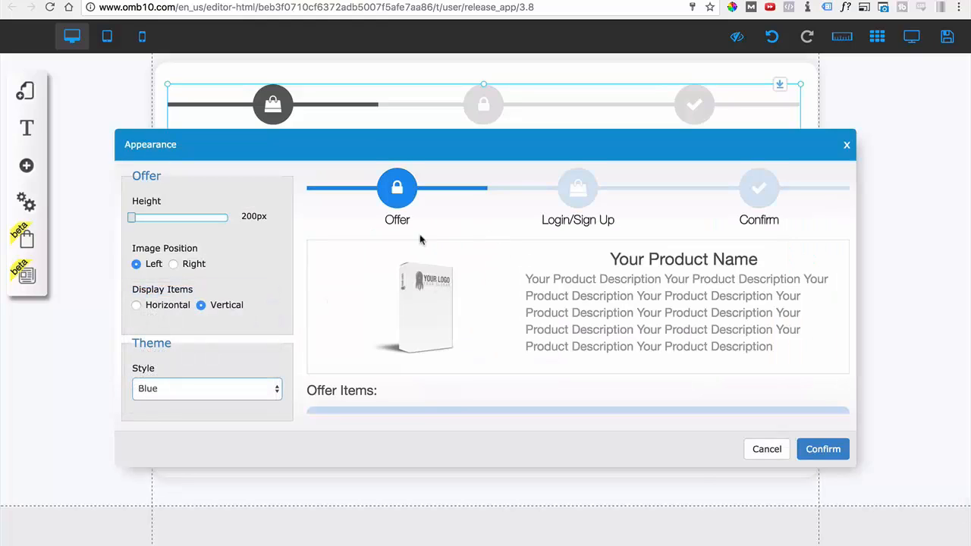
Try the Cyan, Green and Red theme styles on the checkout form.
left_click(262, 387)
left_click(230, 402)
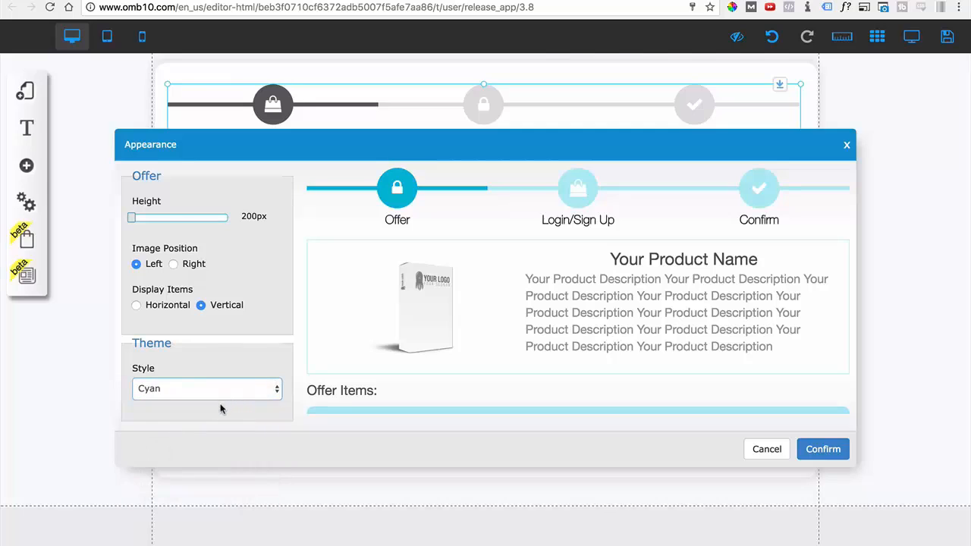
left_click(221, 387)
left_click(209, 400)
left_click(209, 396)
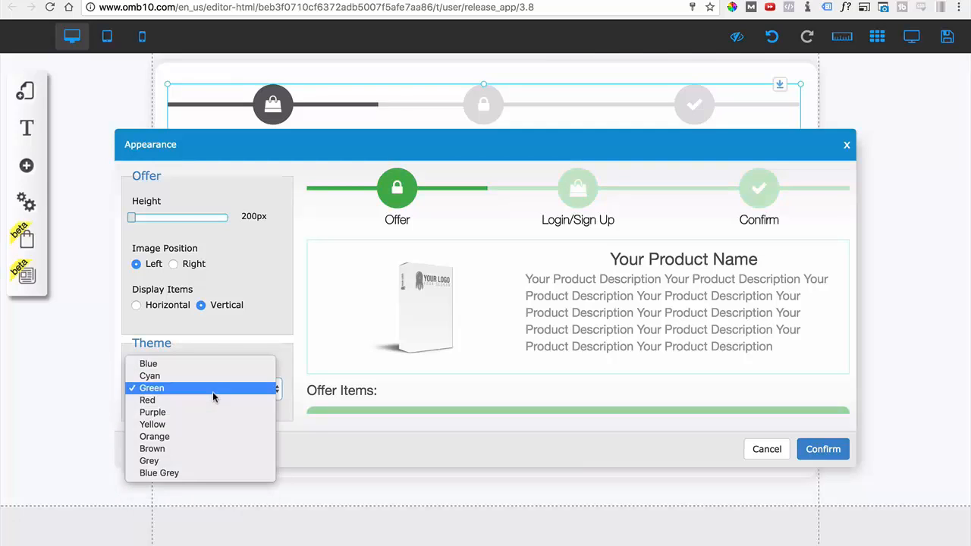
left_click(209, 405)
Set the checkout form's theme style back to Blue and confirm the appearance settings.
left_click(208, 385)
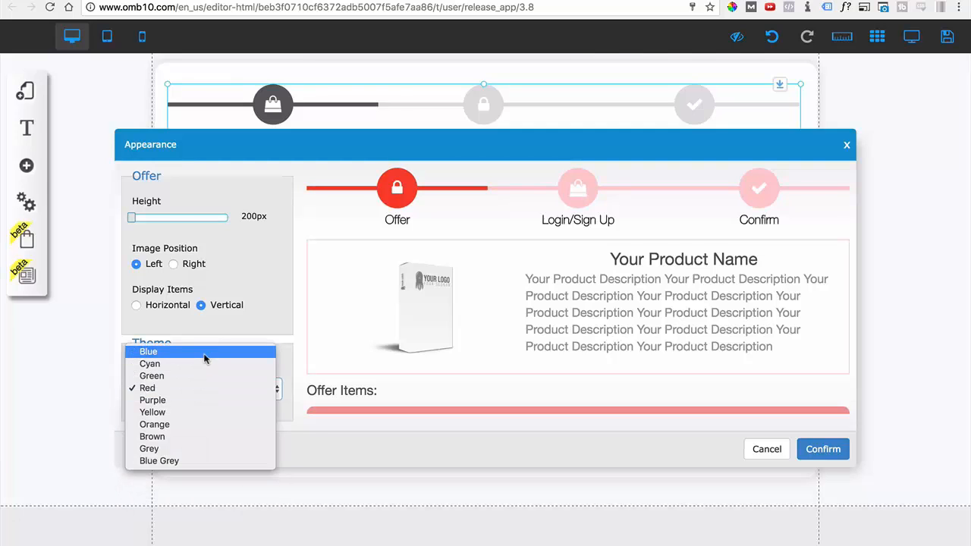
left_click(206, 356)
left_click(802, 447)
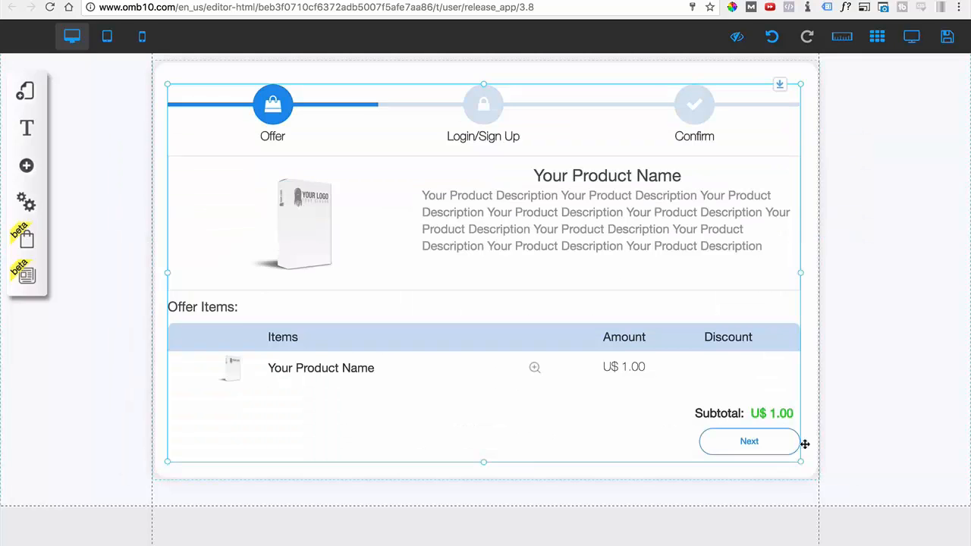
Open the Funnel layout's 3b - Checkout - Upsell page and close the layouts list.
left_click(25, 92)
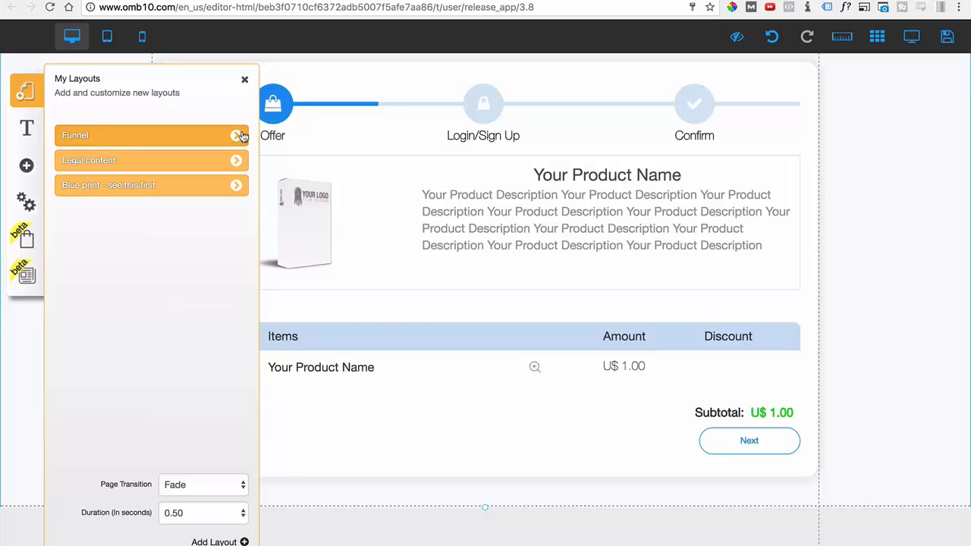
left_click(239, 136)
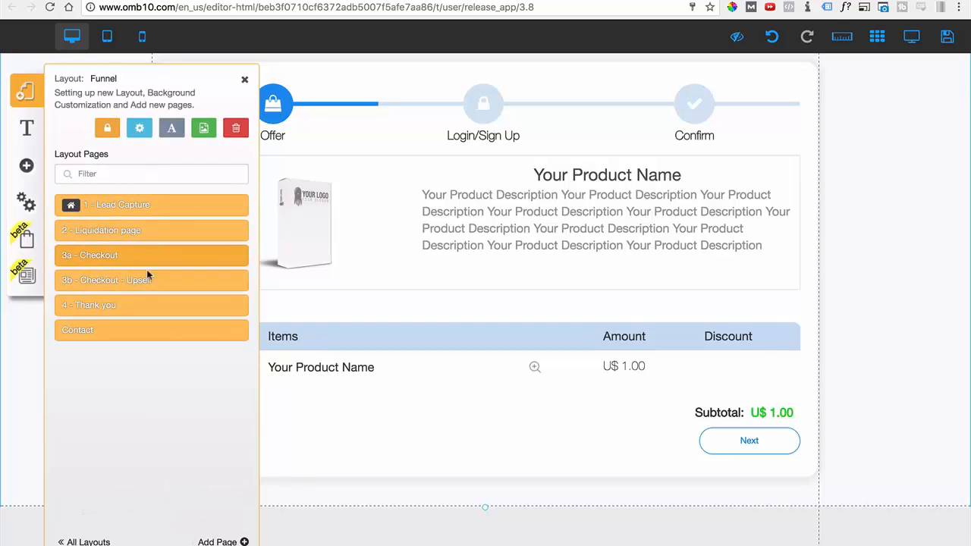
left_click(170, 283)
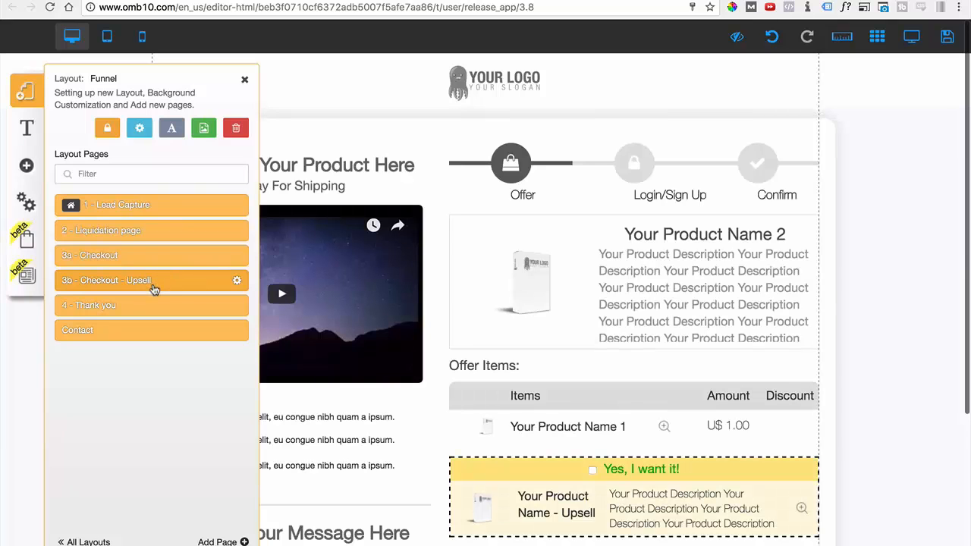
left_click(245, 80)
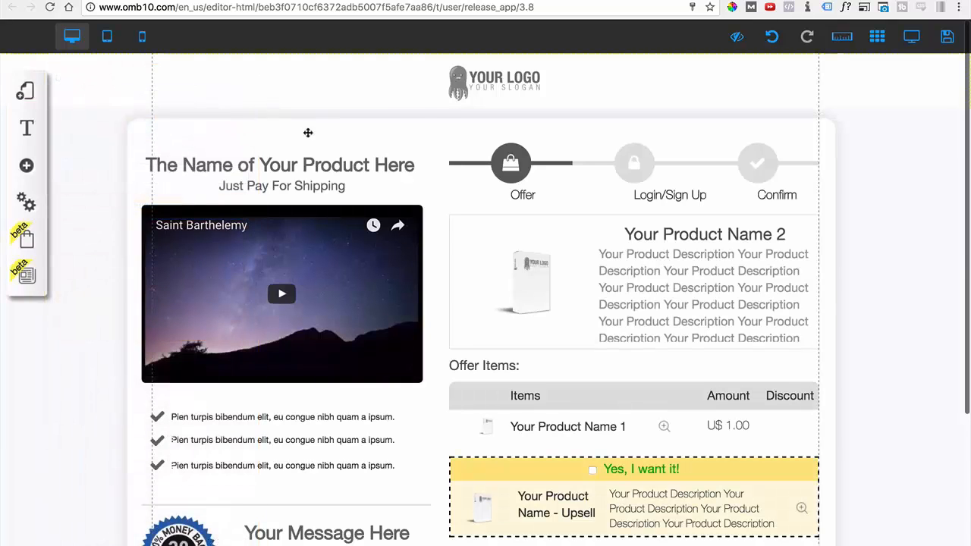
Look over the upsell page's offer and guarantee sections and nudge the checkout form slightly left.
mouse_move(589, 263)
left_mouse_down()
mouse_move(455, 255)
mouse_move(592, 258)
mouse_move(584, 263)
left_mouse_up()
scroll(577, 266, "down", 3)
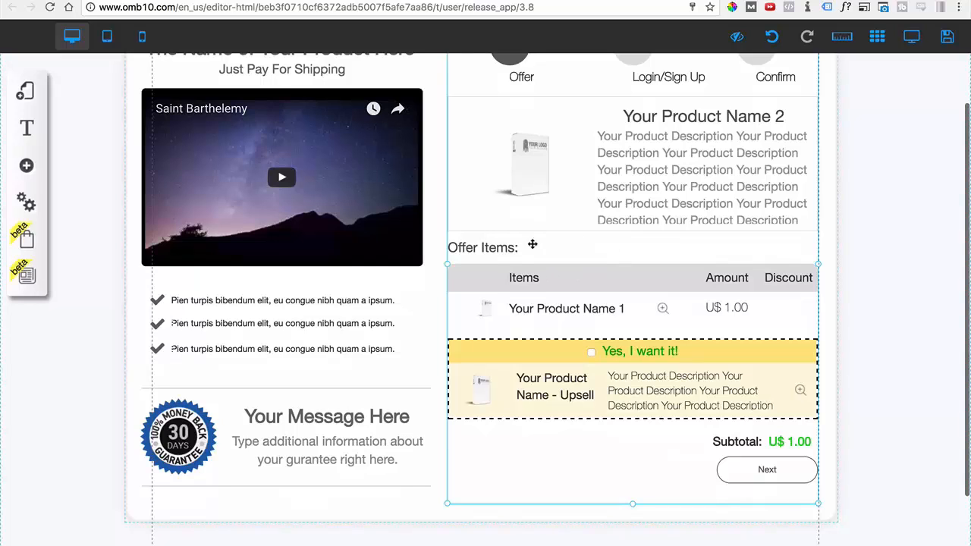
scroll(618, 140, "up", 2)
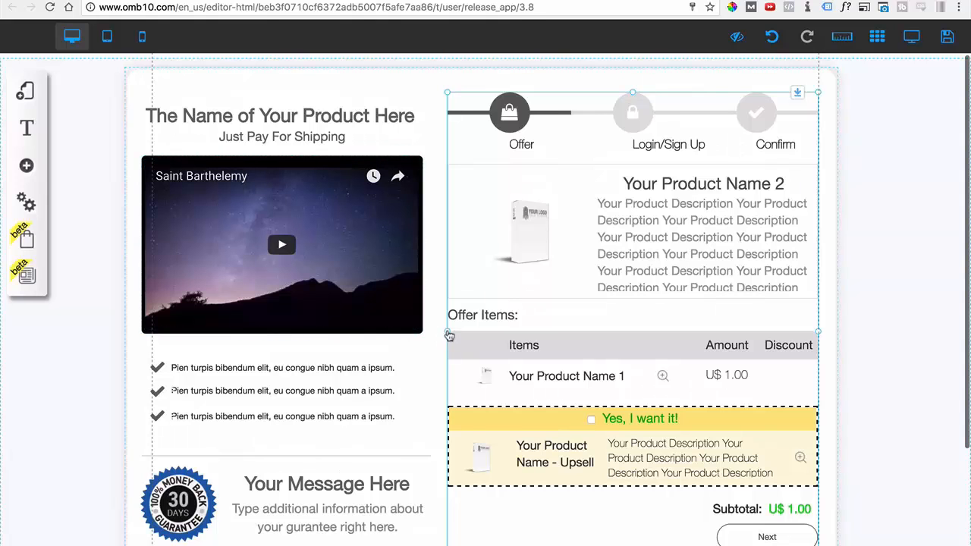
mouse_move(449, 336)
left_mouse_down()
mouse_move(137, 341)
mouse_move(578, 340)
mouse_move(444, 346)
left_mouse_up()
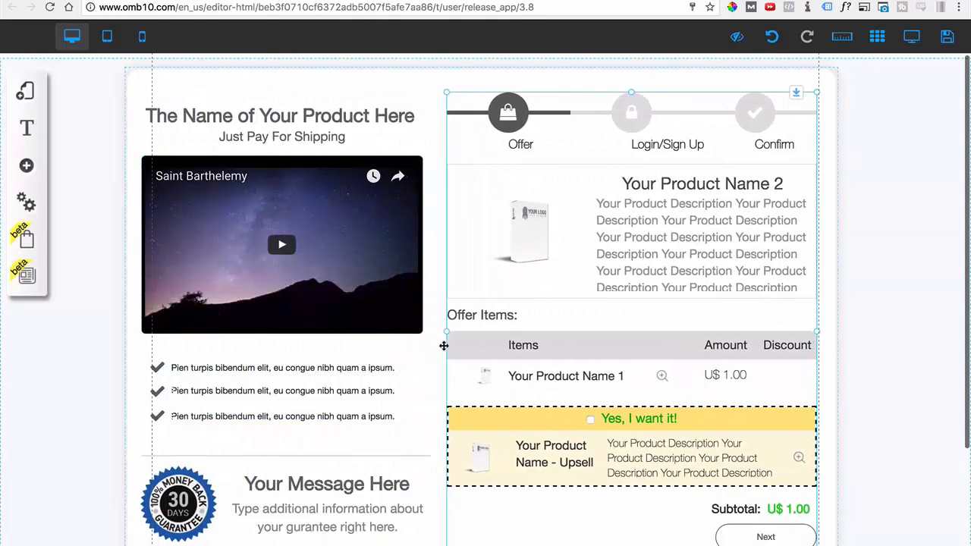
Change the upsell checkout form's theme style to Blue and confirm it.
left_click(559, 243)
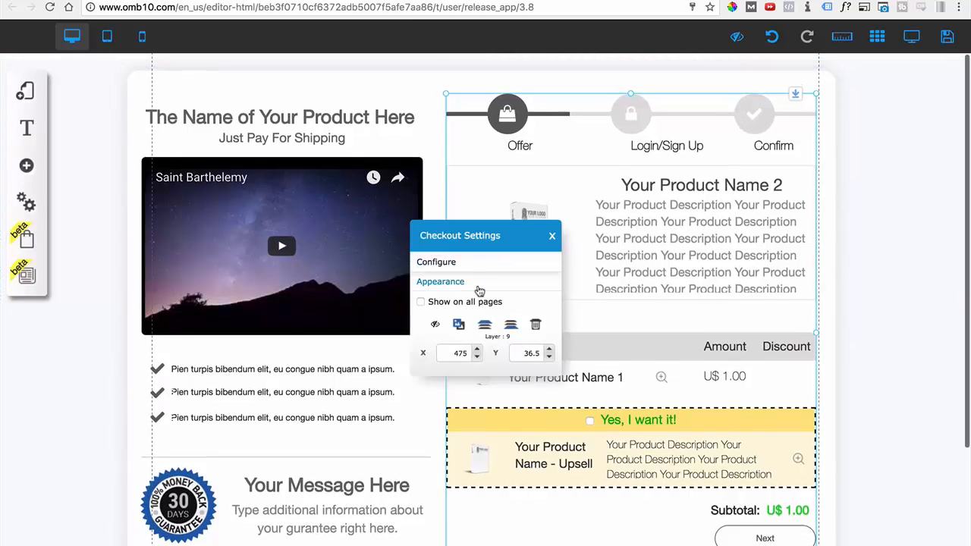
left_click(443, 282)
left_click(262, 351)
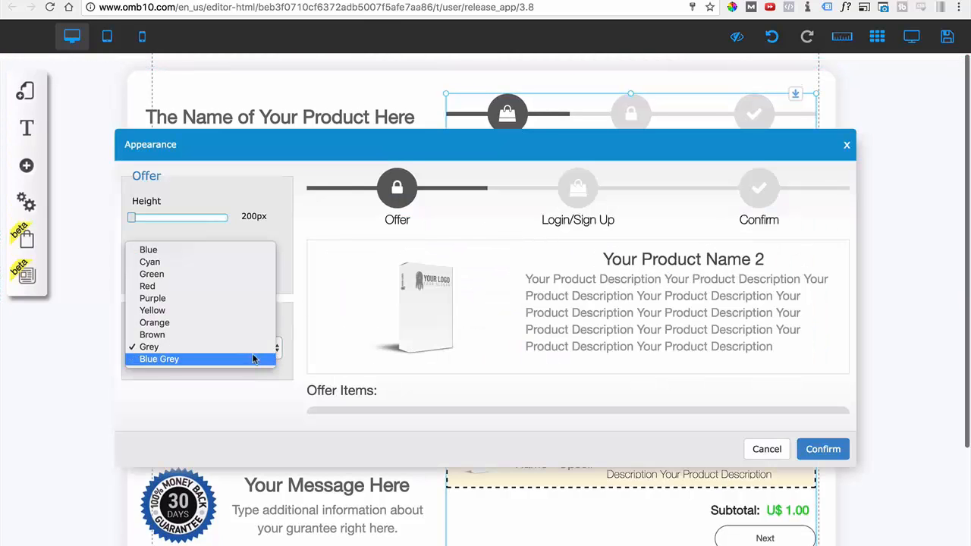
left_click(152, 249)
left_click(821, 449)
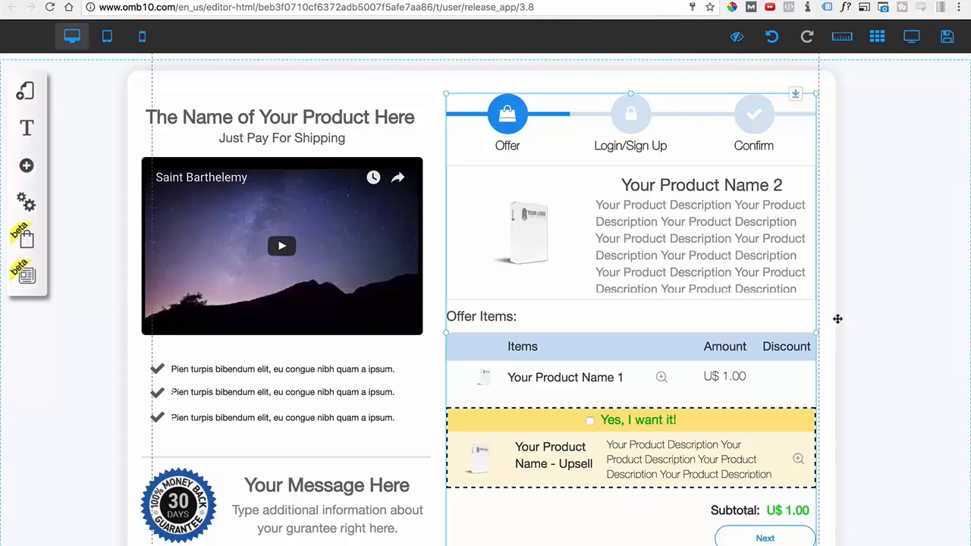
Examine the product name heading and the Just Pay For Shipping line above the upsell page's video.
left_click(930, 335)
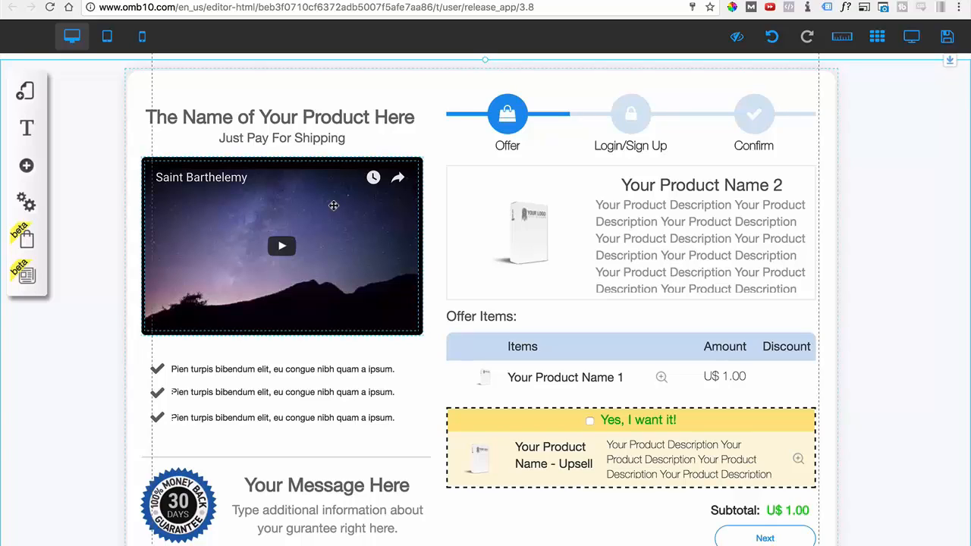
left_click(287, 123)
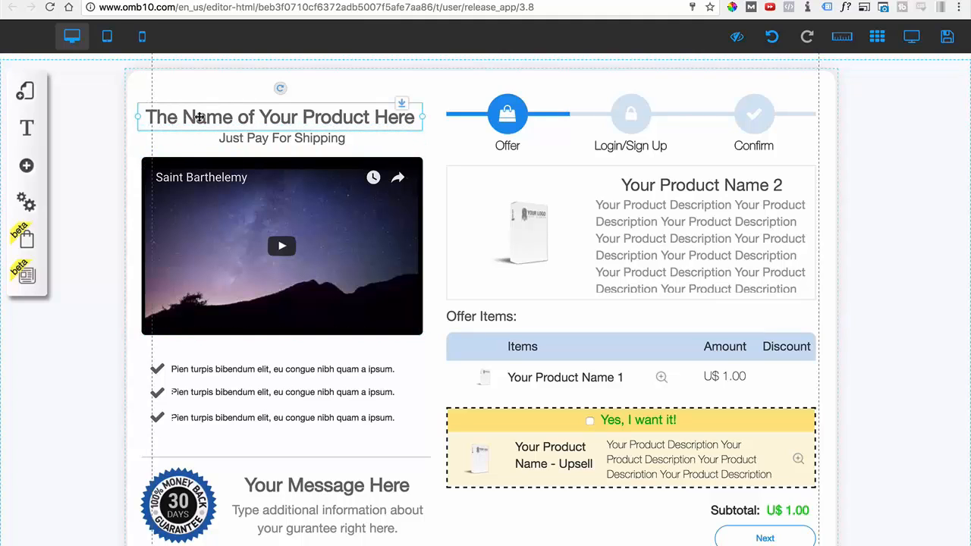
left_click(300, 144)
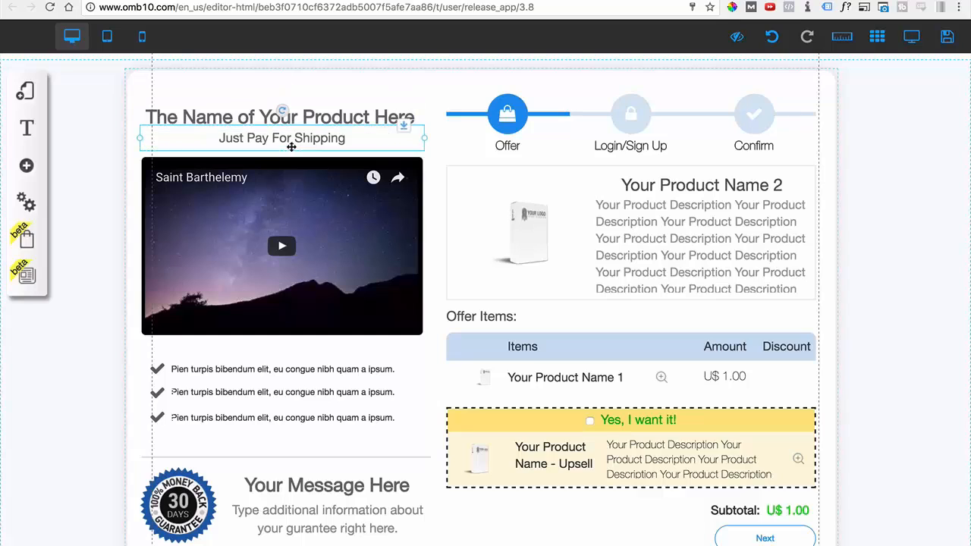
Review the configuration options of the upsell page's video and close them without changes.
left_click(216, 203)
double_click(215, 203)
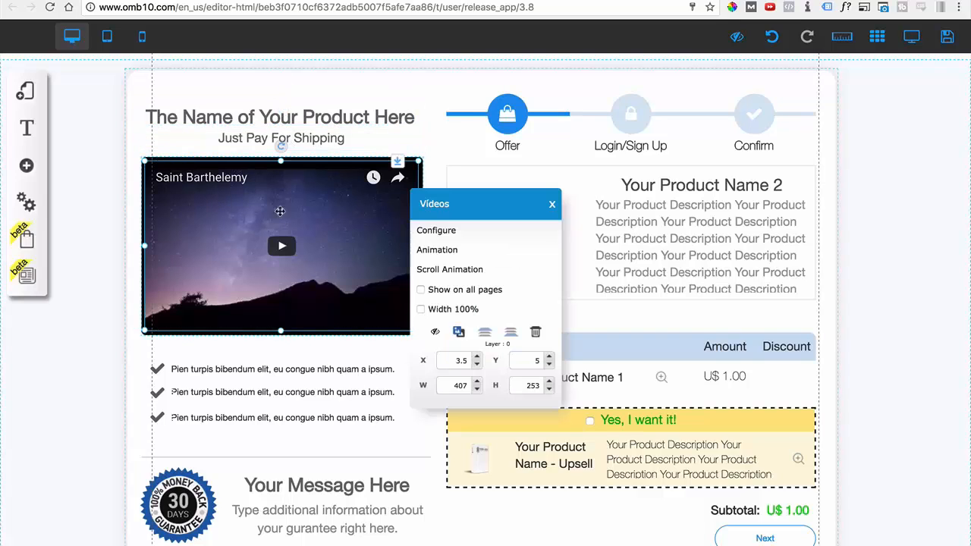
left_click(430, 238)
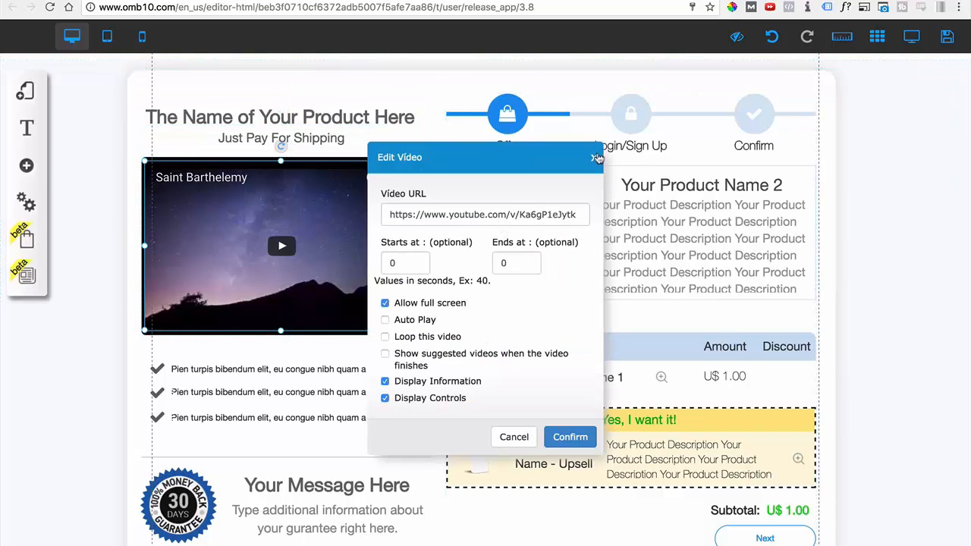
left_click(594, 152)
Open the first checkmark bullet under the video for text editing and select some of its words.
scroll(228, 398, "down", 2)
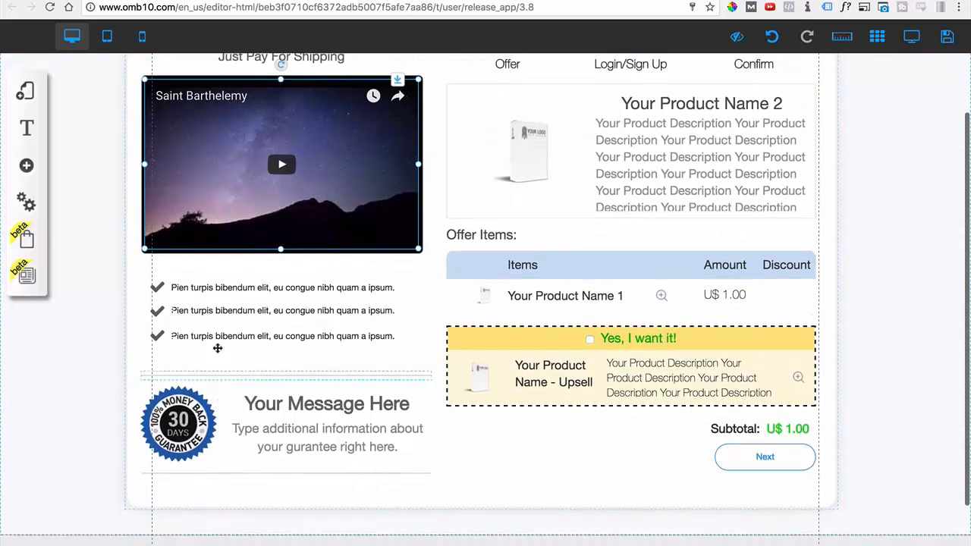
left_click(234, 292)
left_click(233, 292)
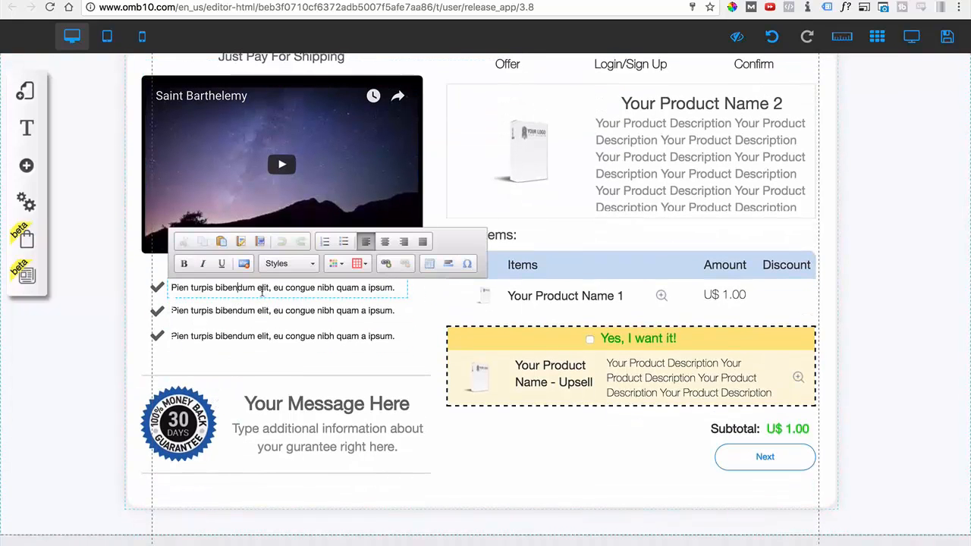
left_click_drag(216, 288, 270, 288)
Review the image options of the 30-day money back guarantee badge and close them.
left_click(169, 430)
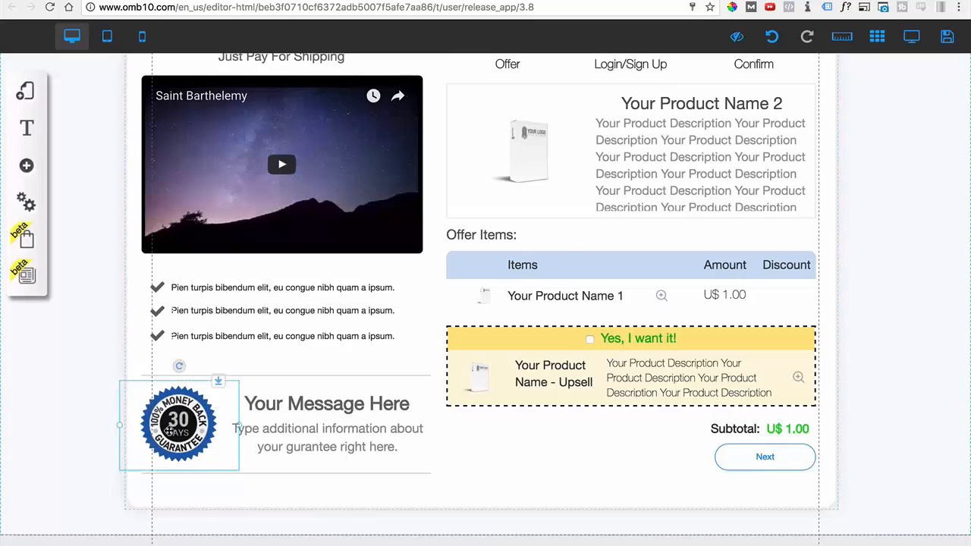
left_click(168, 429)
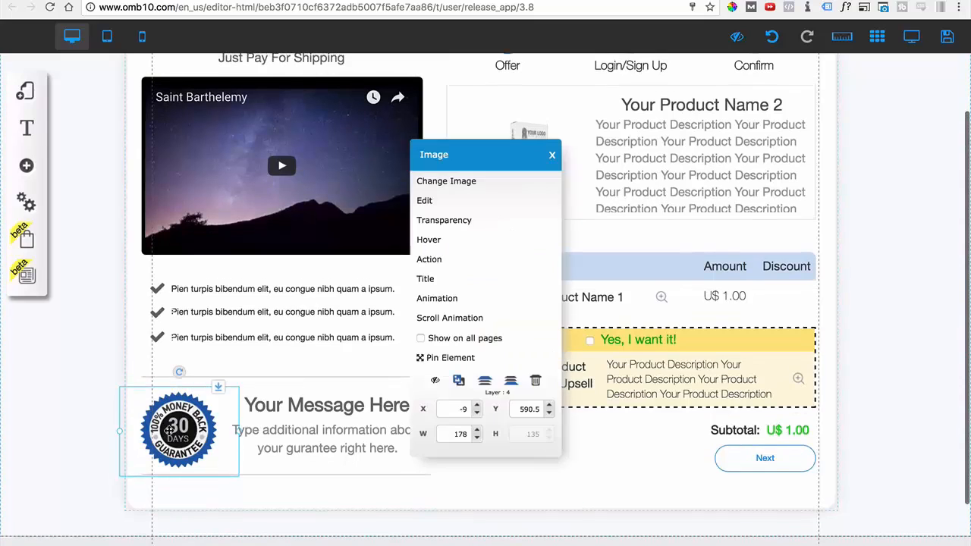
left_click(552, 155)
scroll(439, 280, "up", 1)
scroll(439, 280, "up", 2)
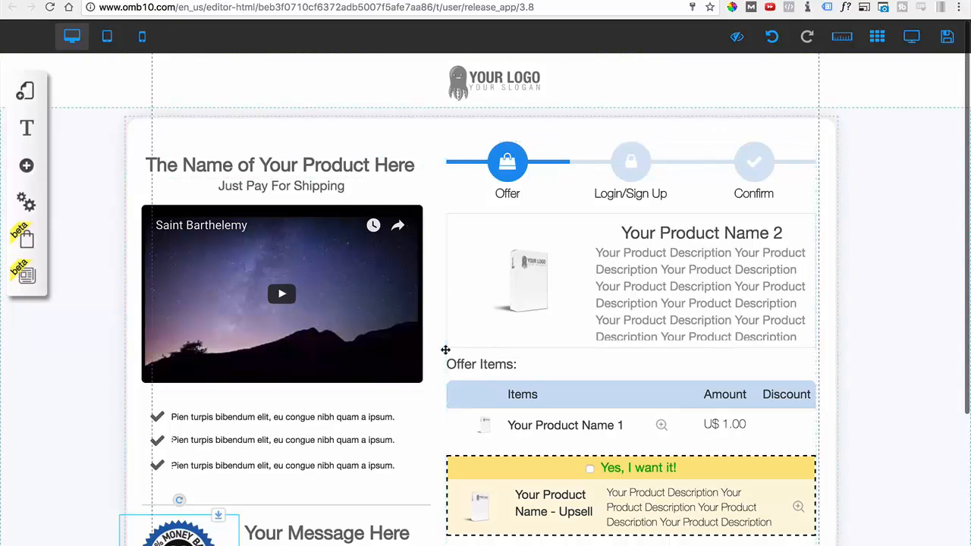
Open the Funnel layout's 4 - Thank you page and close the layouts list.
left_click(30, 103)
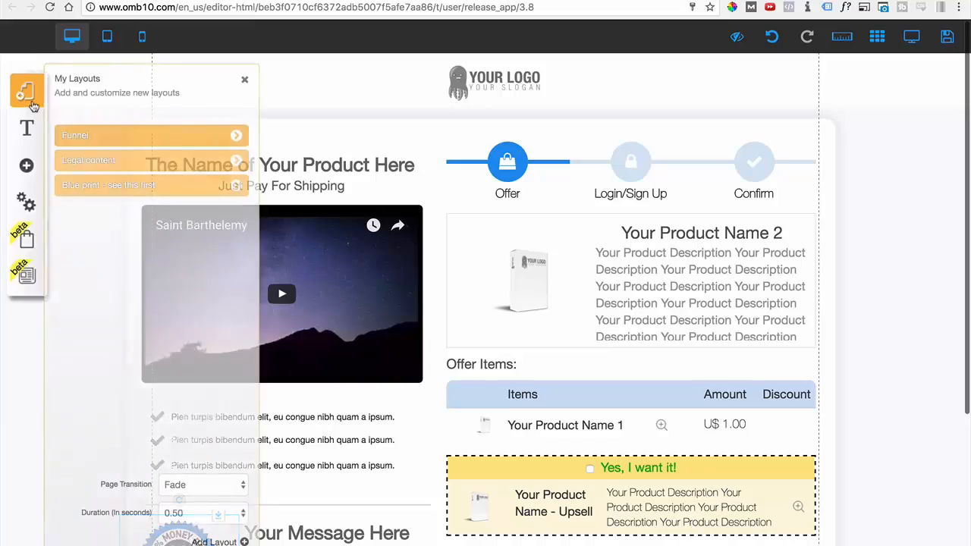
left_click(232, 135)
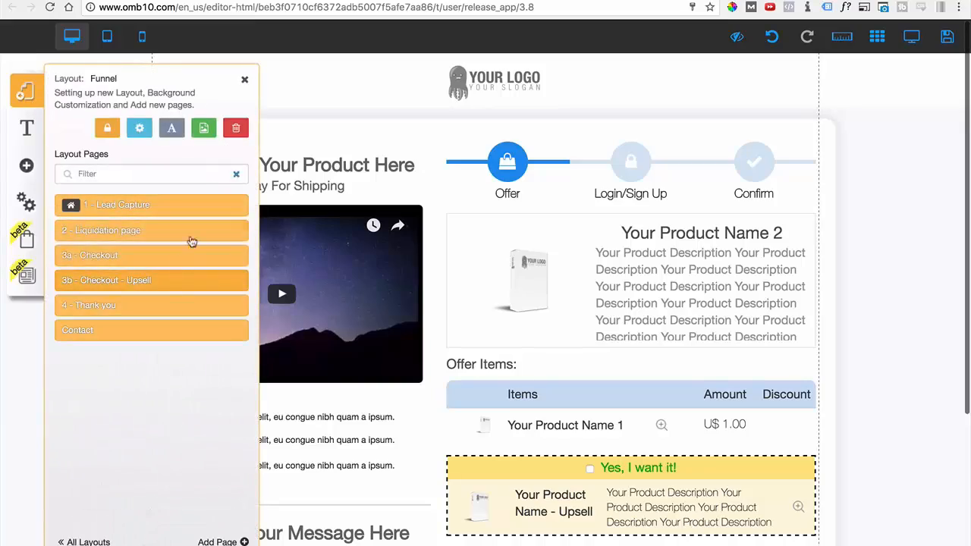
left_click(180, 306)
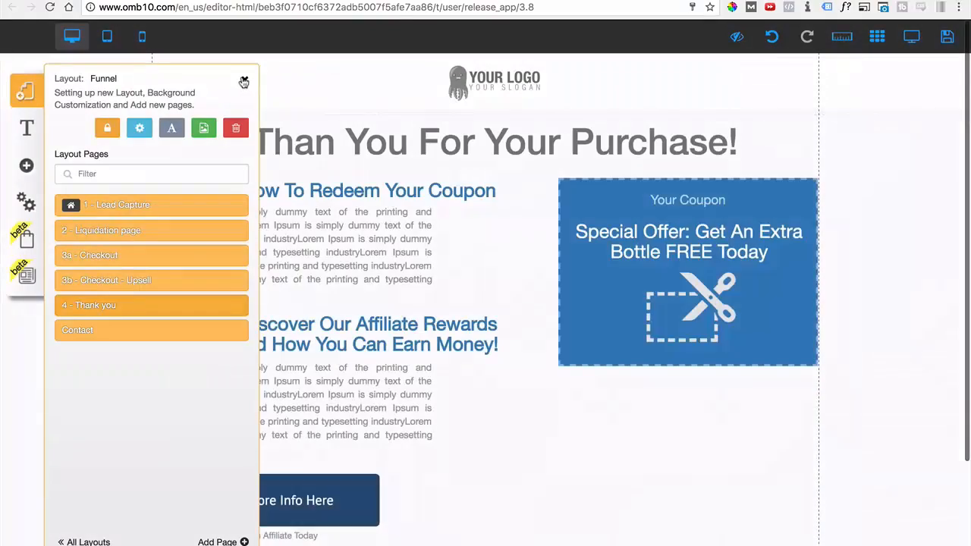
left_click(244, 80)
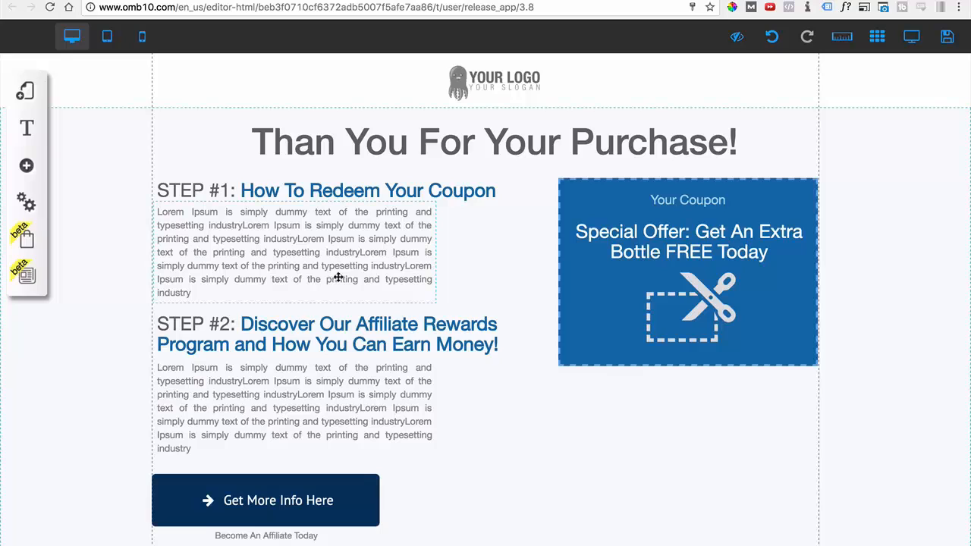
Correct the page heading to "Thank You For Your Purchase!" and nudge it slightly down and right.
left_click(339, 144)
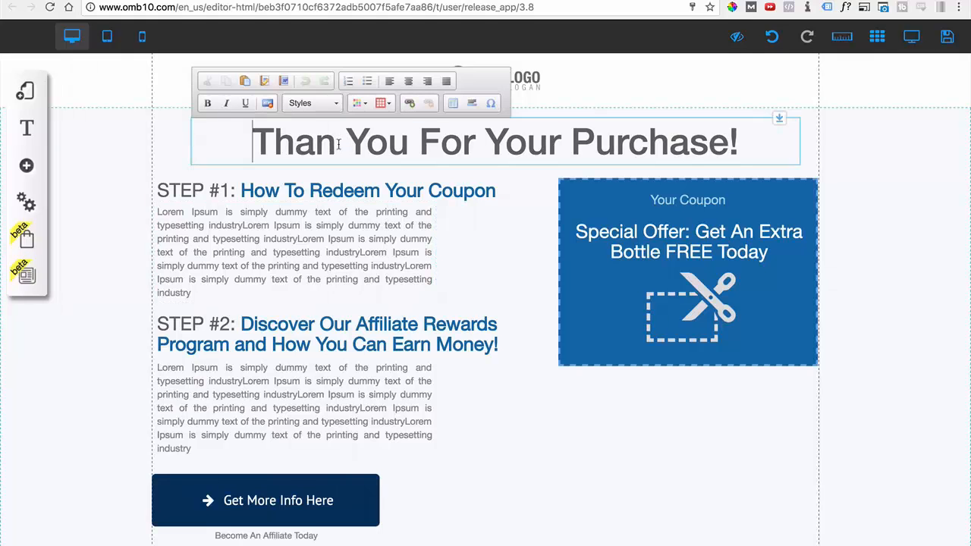
type("k")
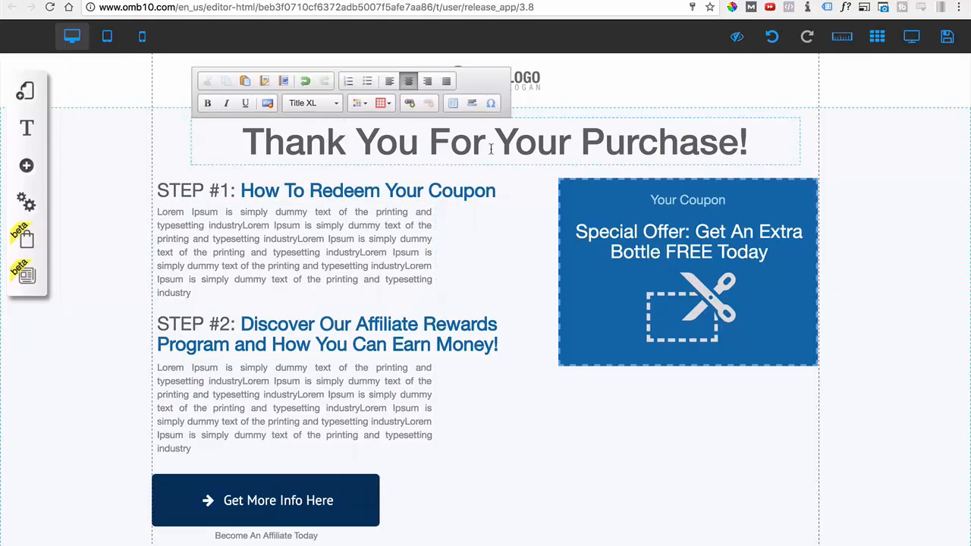
left_click(883, 206)
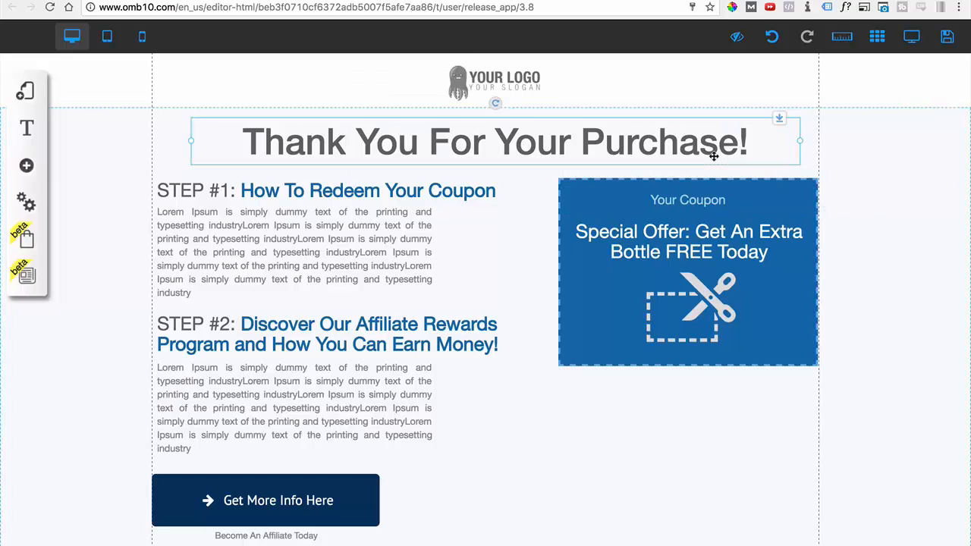
mouse_move(711, 157)
left_mouse_down()
mouse_move(625, 147)
mouse_move(695, 157)
mouse_move(688, 152)
mouse_move(711, 148)
mouse_move(715, 158)
left_mouse_up()
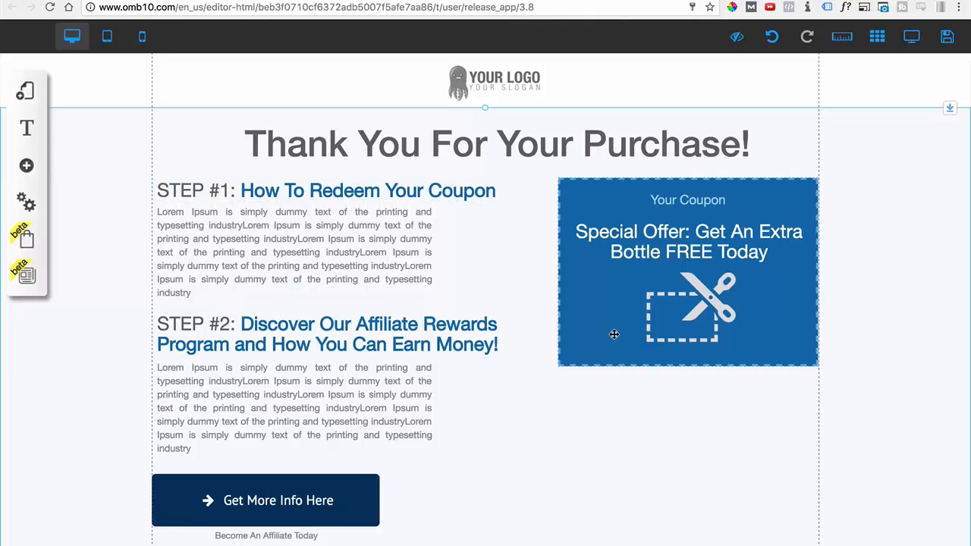
Nudge the blue coupon box slightly down and reposition its scissors image just right of the box's centre.
mouse_move(593, 343)
left_mouse_down()
mouse_move(578, 349)
mouse_move(600, 341)
left_mouse_up()
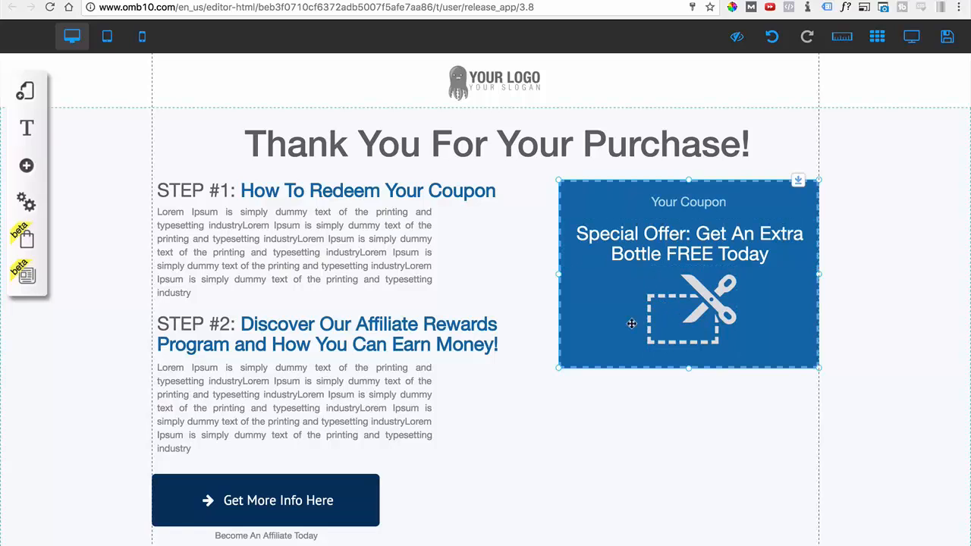
left_click_drag(632, 324, 715, 311)
left_click(772, 311)
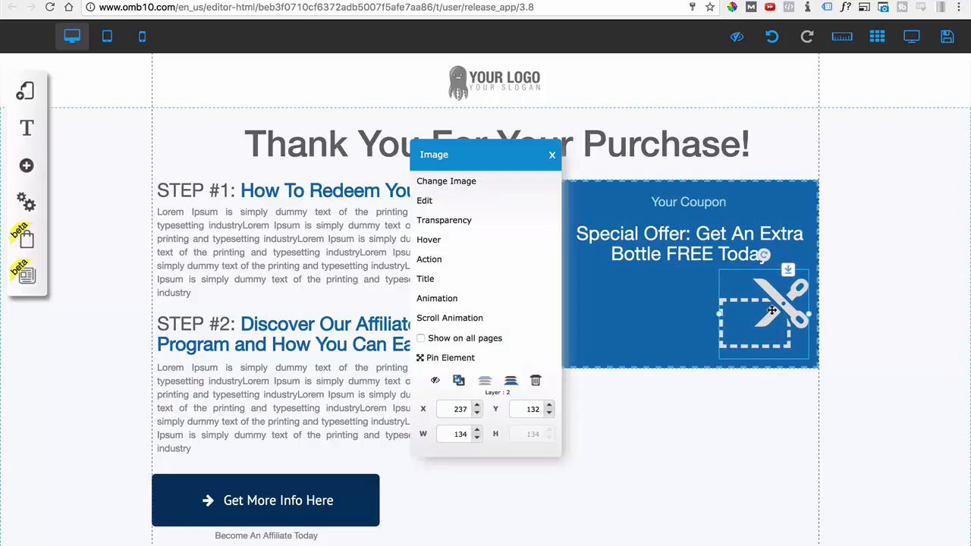
left_click(552, 156)
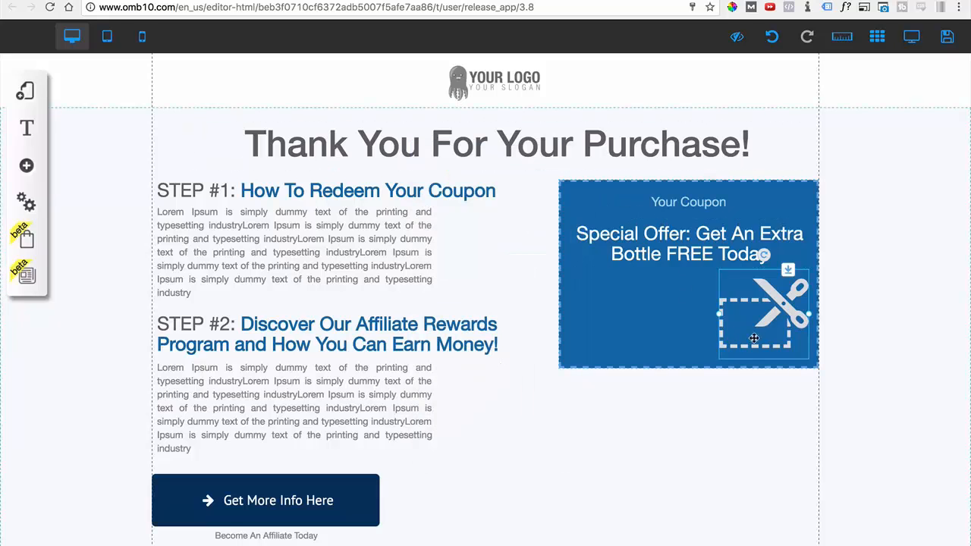
left_click_drag(760, 337, 700, 333)
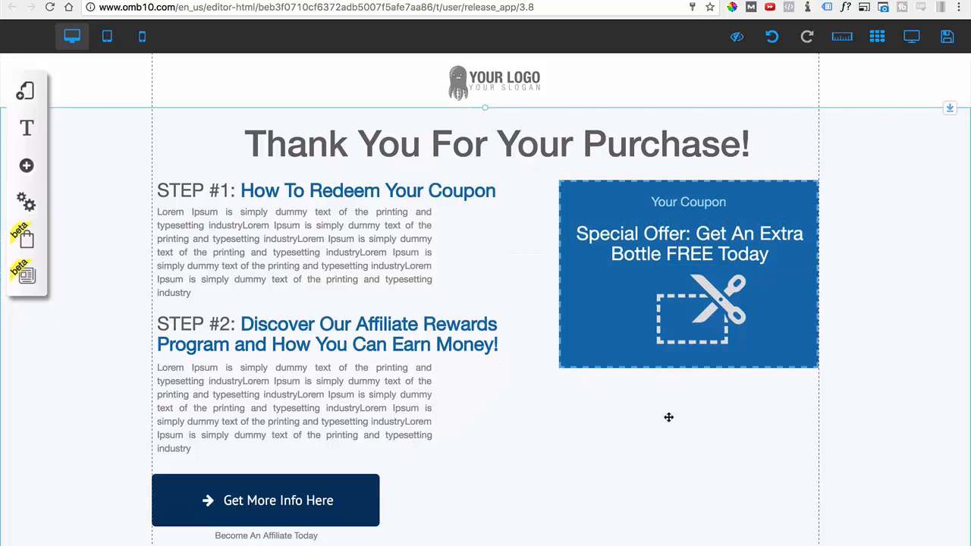
Widen the Get More Info Here button and its Become An Affiliate Today caption to the width of the paragraph above.
scroll(296, 417, "down", 2)
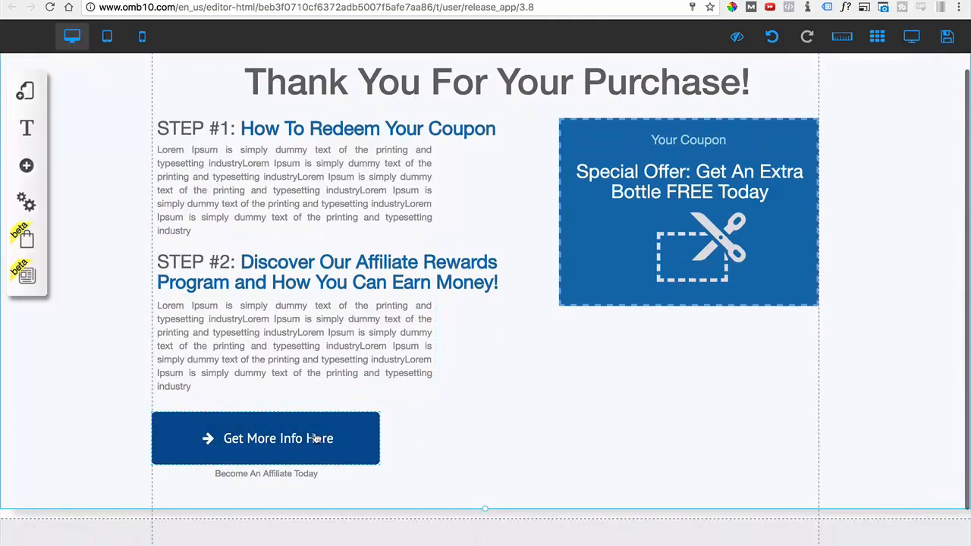
left_click(343, 441)
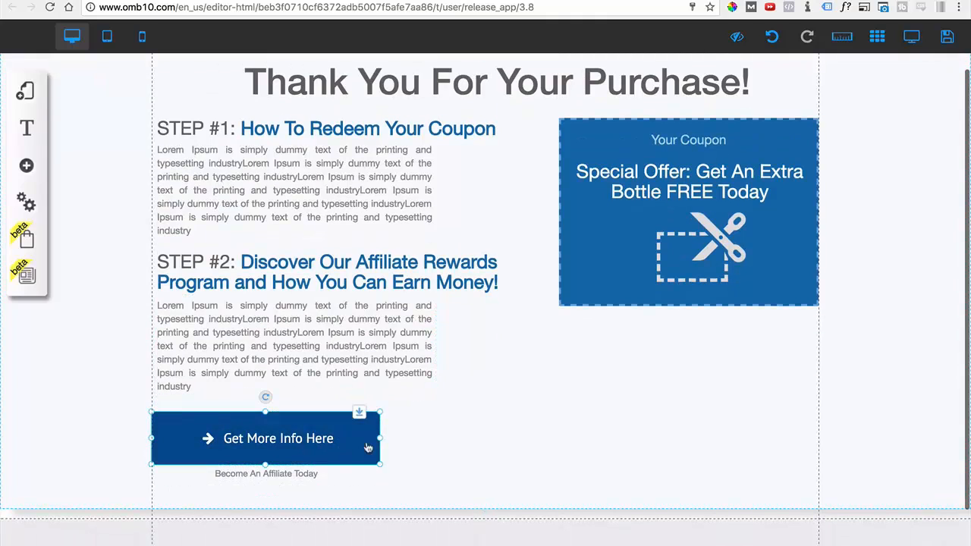
left_click_drag(381, 443, 432, 442)
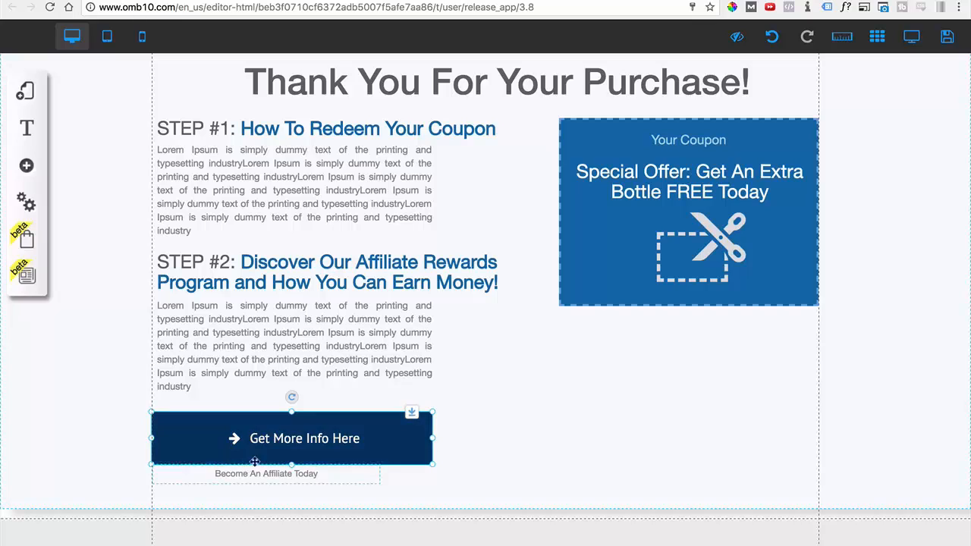
left_click(277, 476)
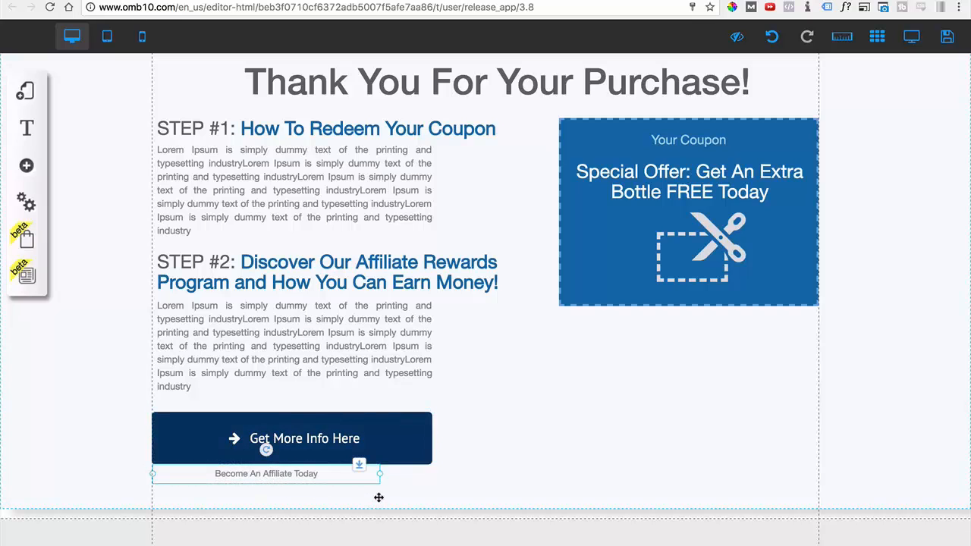
left_click_drag(380, 476, 427, 477)
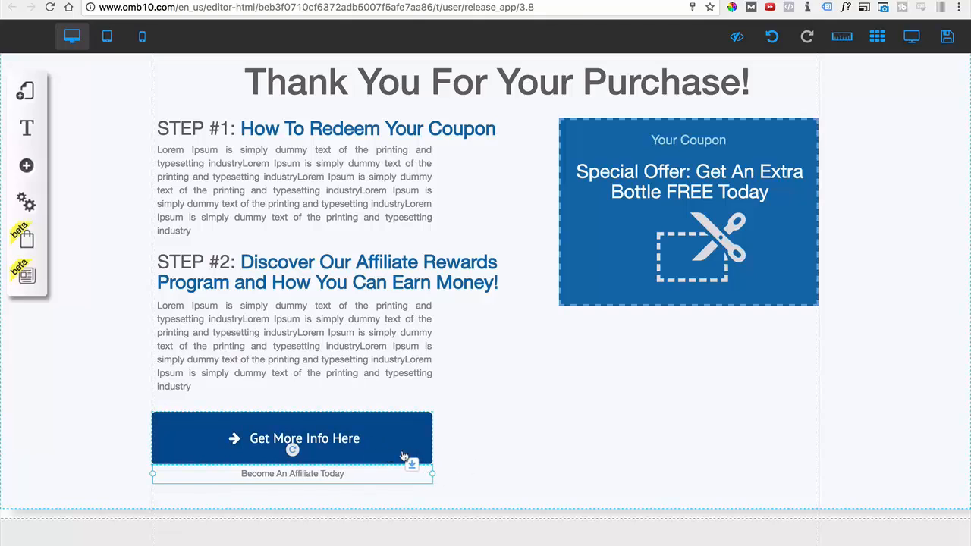
Extend the Get More Info Here button to about 452 wide and stretch the caption beneath it to roughly match.
left_click(361, 441)
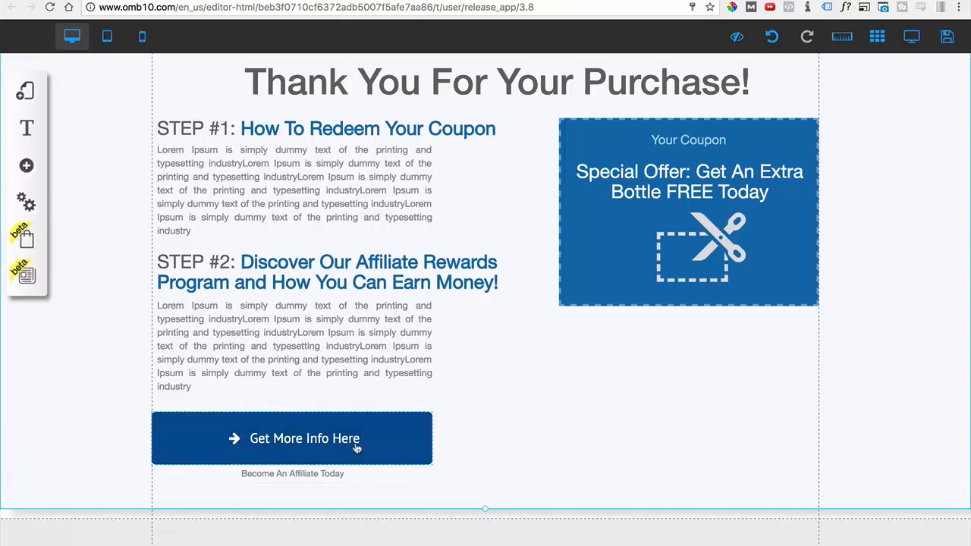
left_click_drag(436, 437, 455, 440)
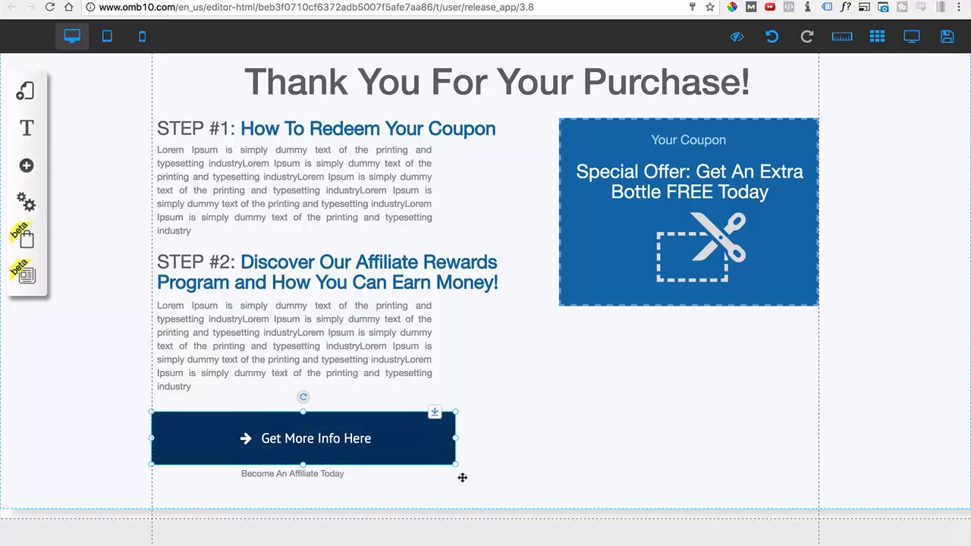
left_click(427, 477)
left_click_drag(432, 477, 454, 477)
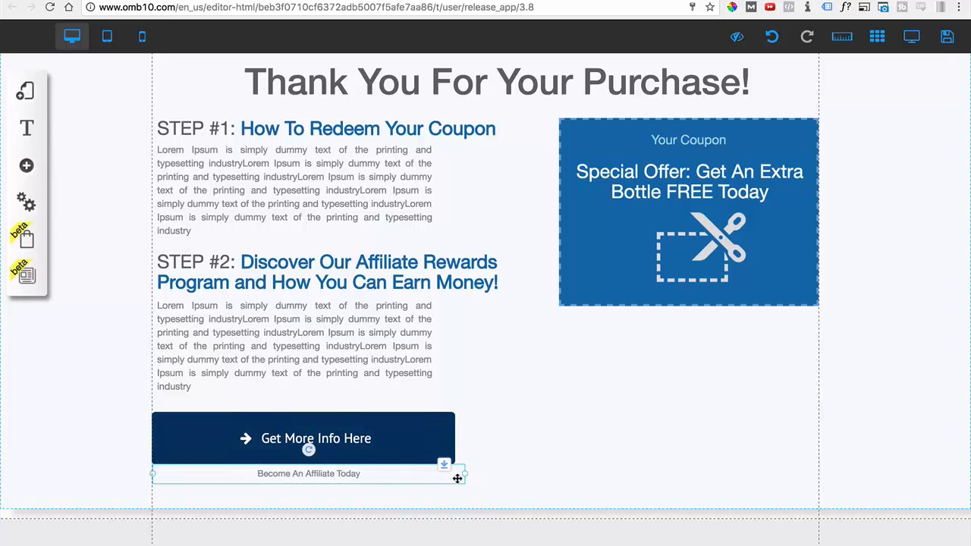
Review the Get More Info Here button's web address and page link options, and close them without setting a link.
double_click(420, 455)
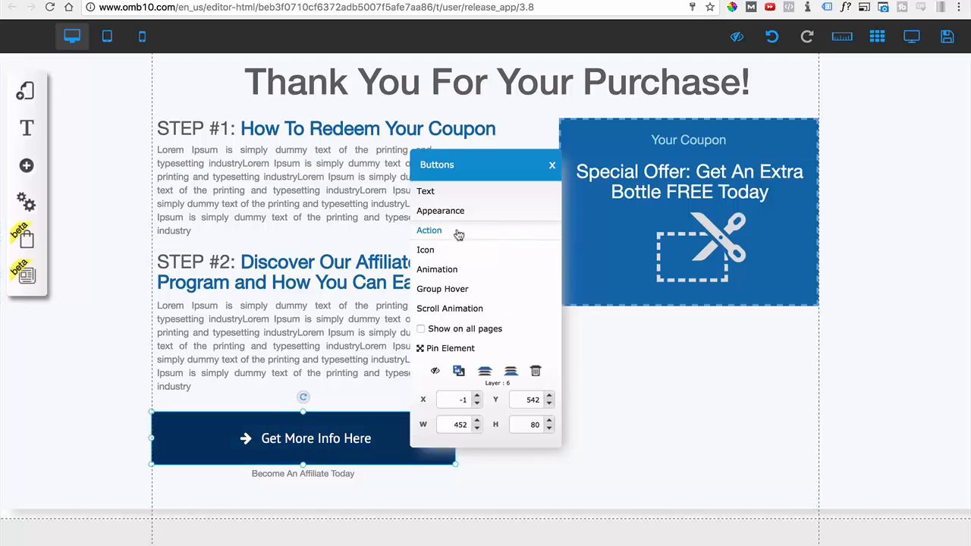
left_click(436, 238)
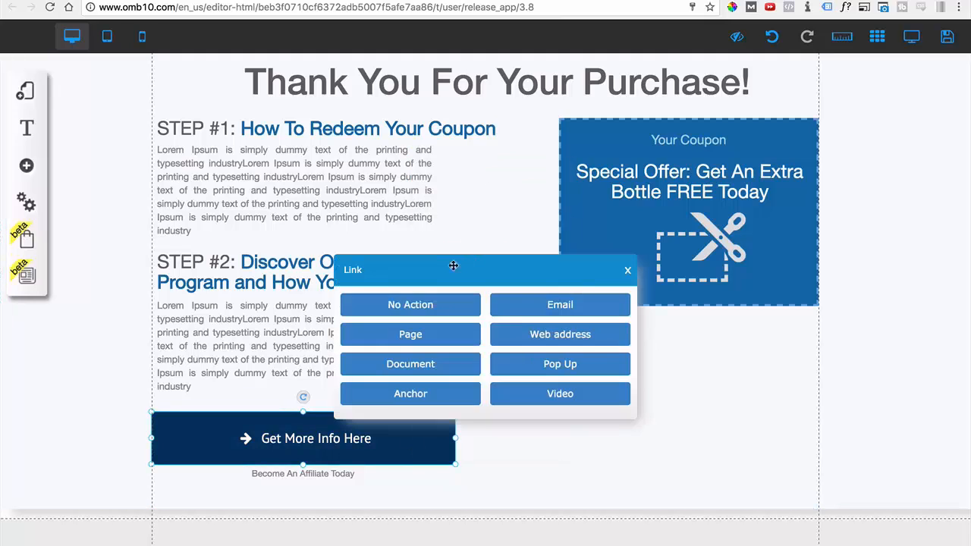
left_click(535, 339)
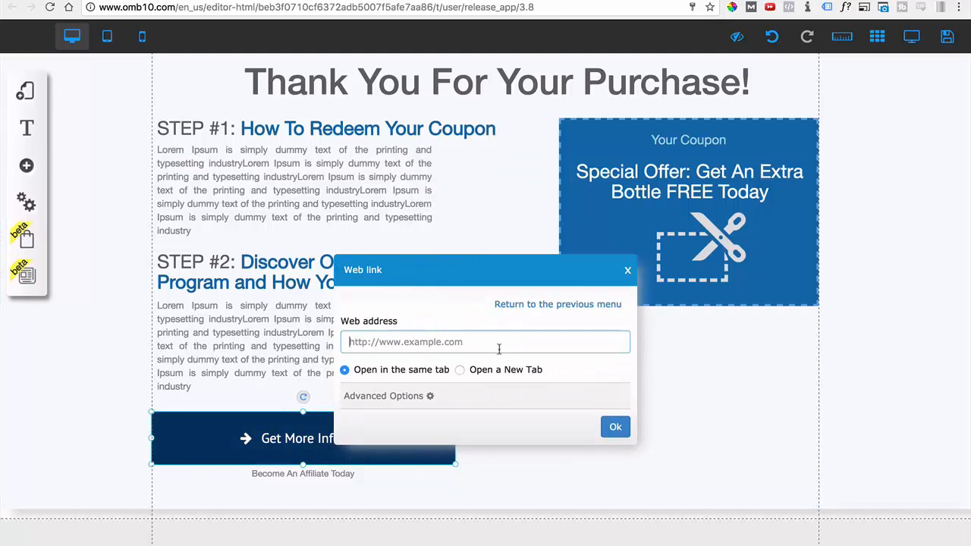
left_click(544, 307)
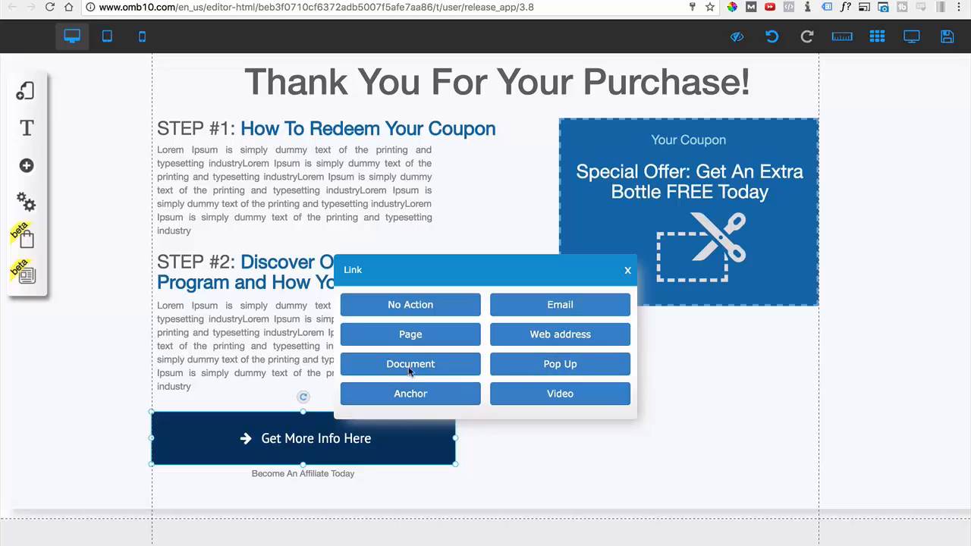
left_click(409, 342)
left_click(412, 341)
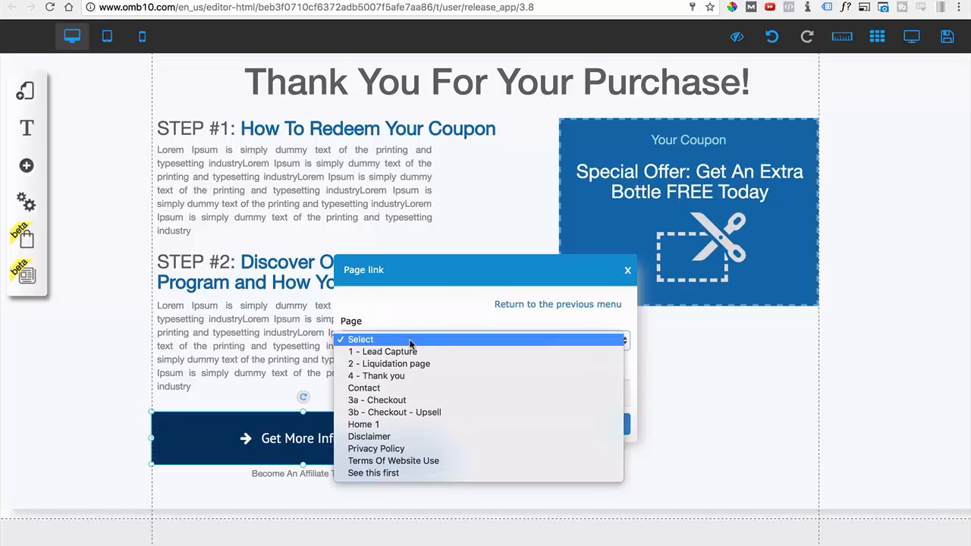
left_click(489, 295)
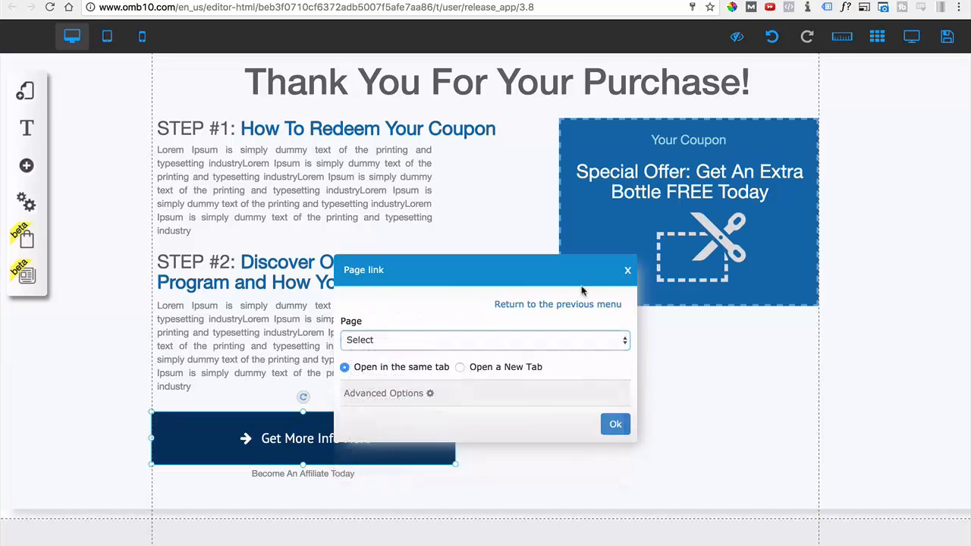
left_click(627, 269)
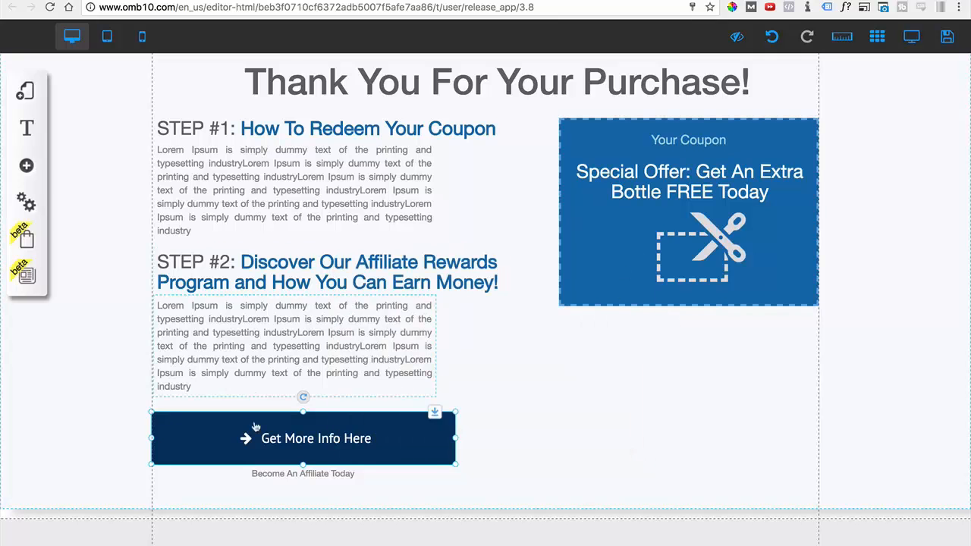